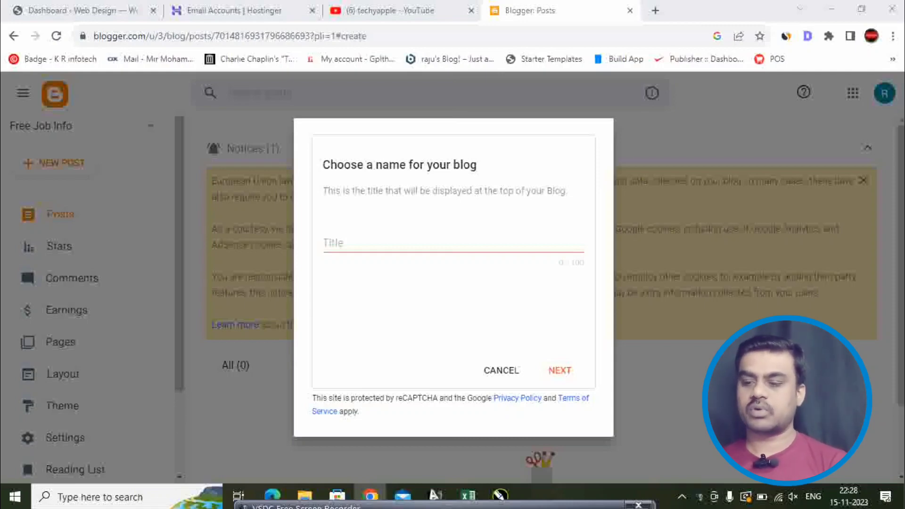
# - Title the new blog "Daily News" and continue to choosing its web address
pyautogui.click(335, 238)
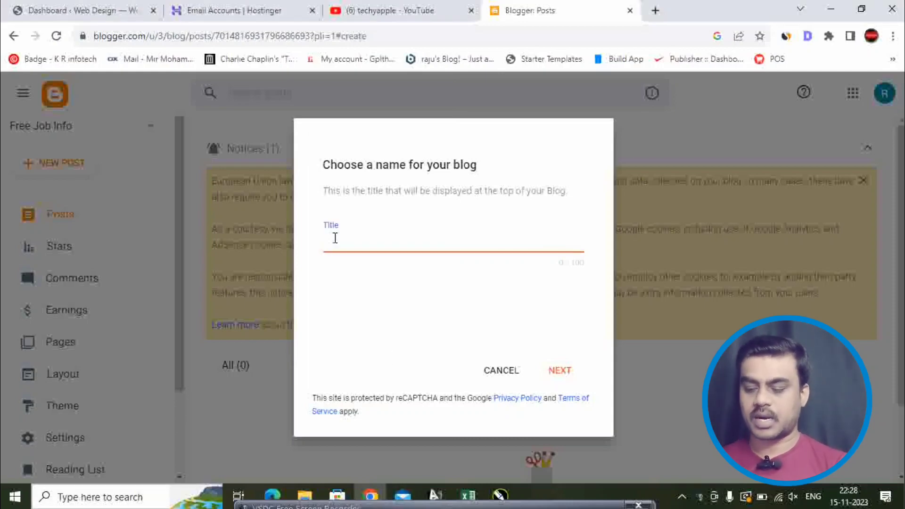
pyautogui.write('Daily ')
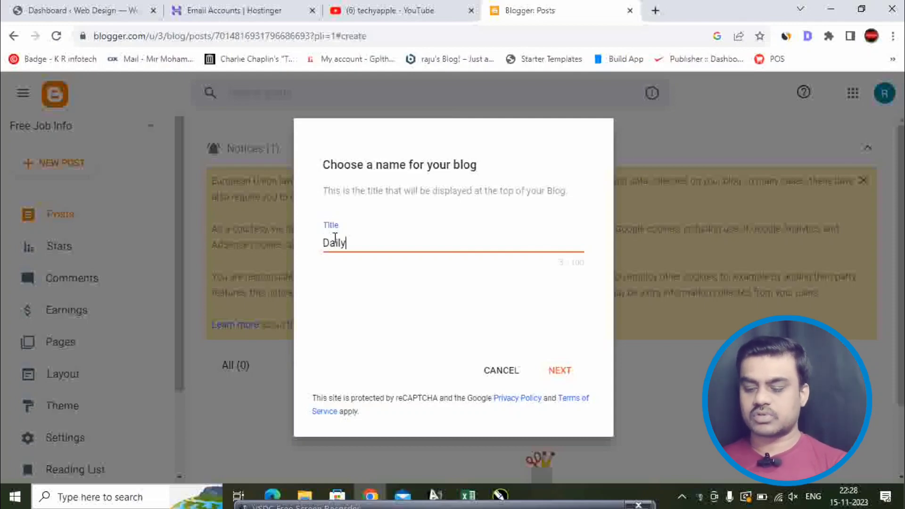
pyautogui.write('News')
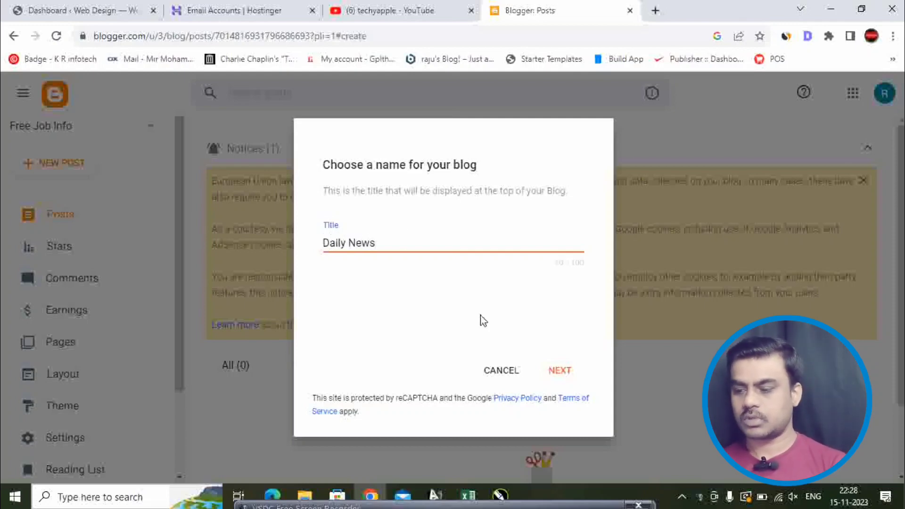
pyautogui.click(560, 370)
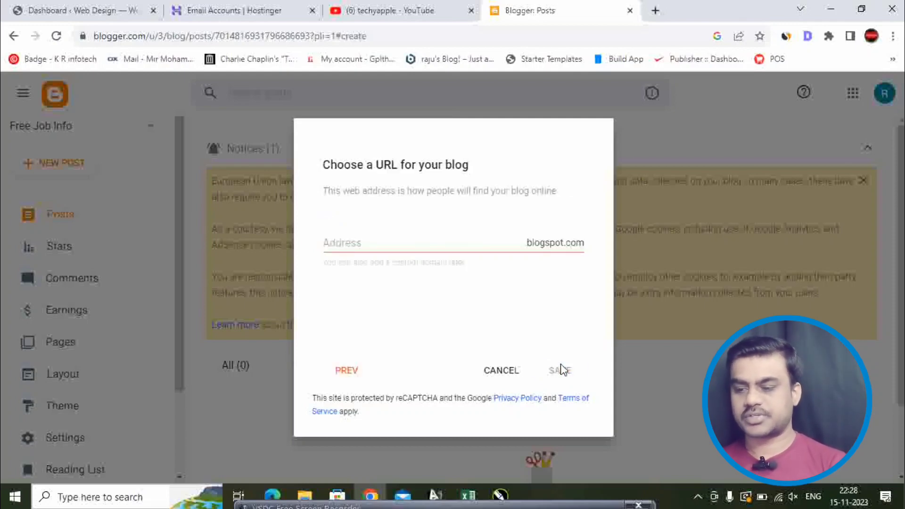
# - Set the blog address to dailykannadanews1 on blogspot.com and save the new blog
pyautogui.click(361, 237)
pyautogui.write('daily')
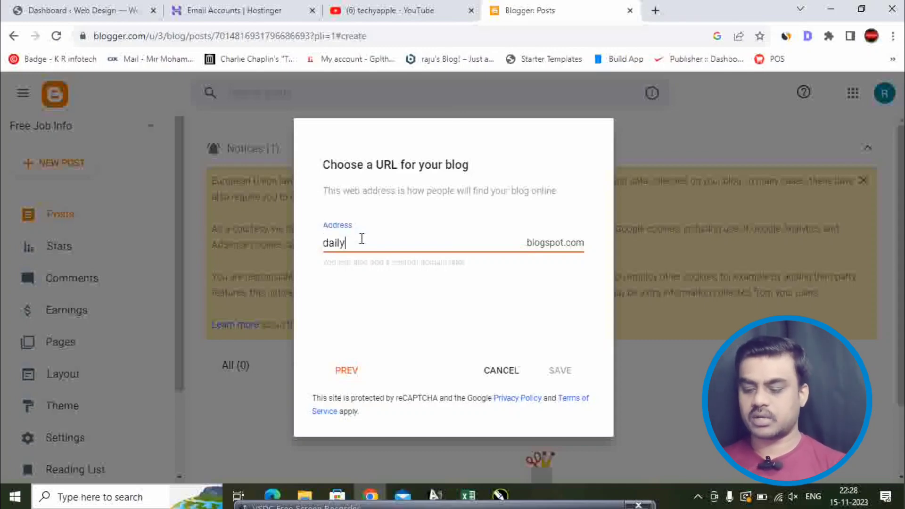
pyautogui.write('news1')
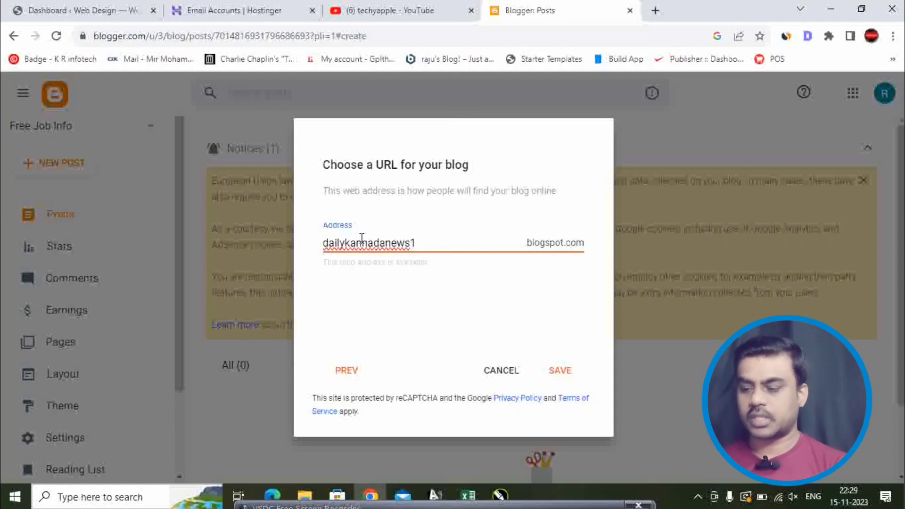
pyautogui.click(570, 373)
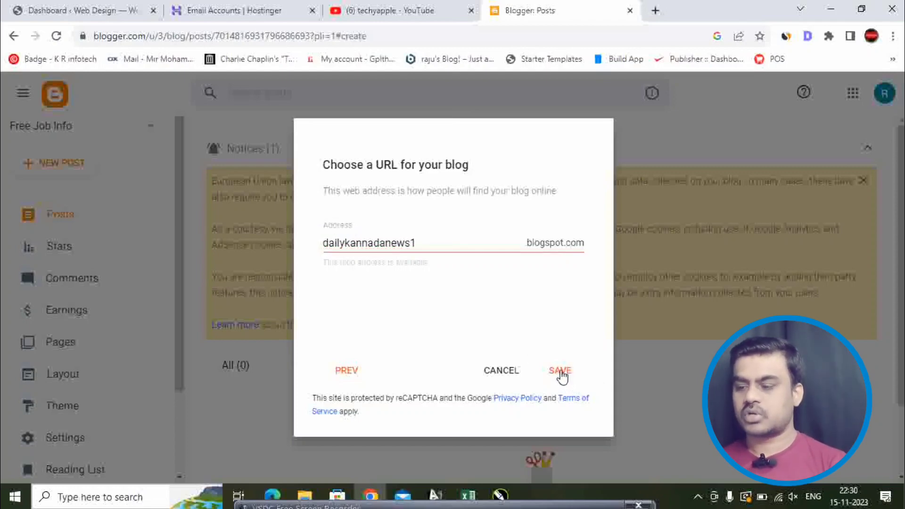
pyautogui.click(561, 375)
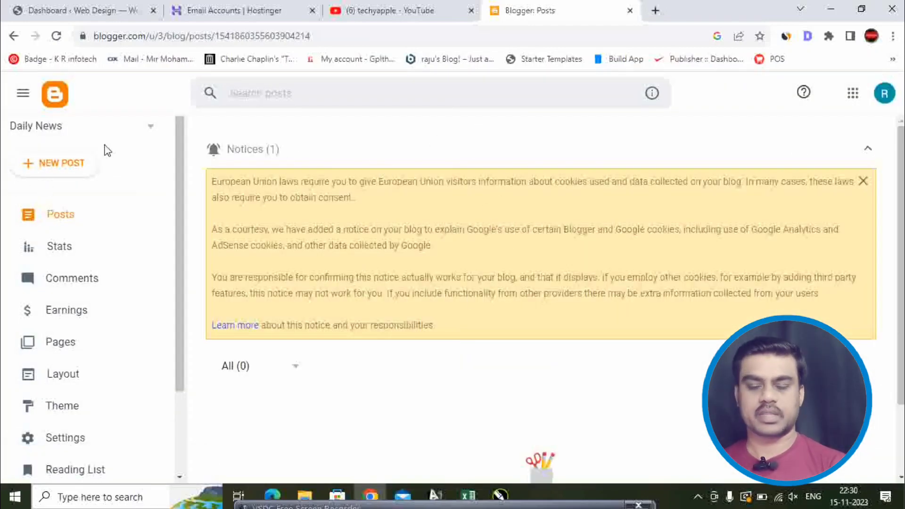
# - Open the Daily News blog's settings and save the blog language as English
pyautogui.scroll(-3, 121, 255)
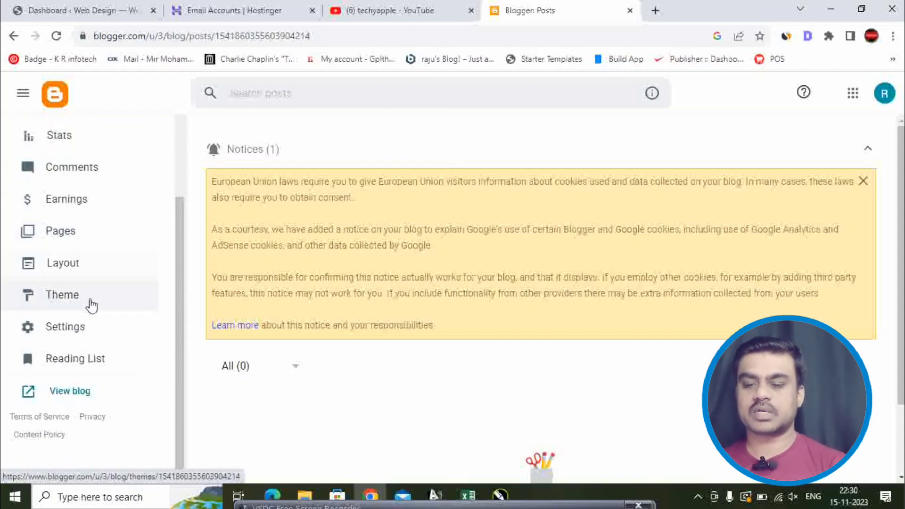
pyautogui.click(77, 327)
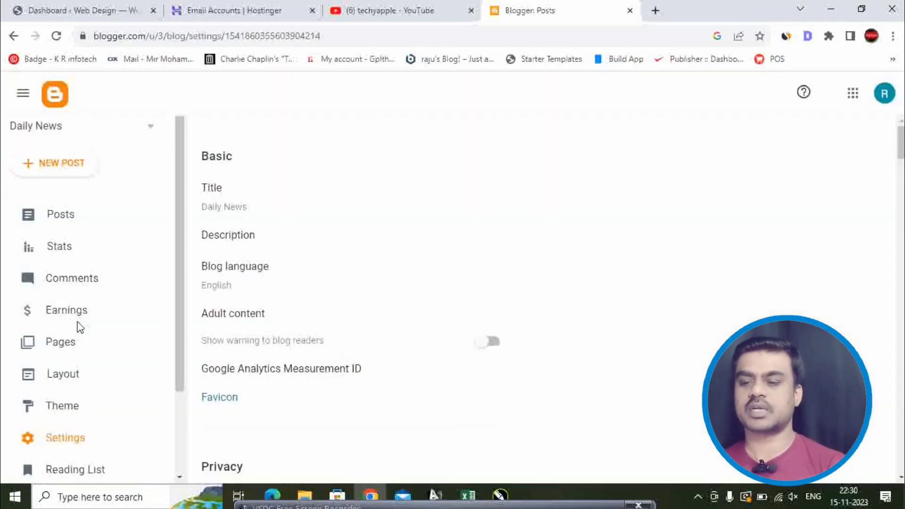
pyautogui.scroll(-1, 474, 304)
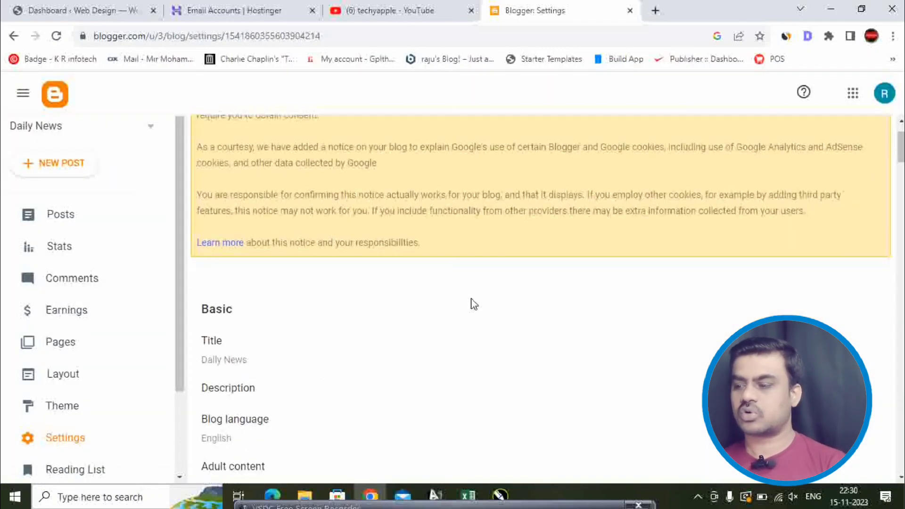
pyautogui.scroll(1, 474, 304)
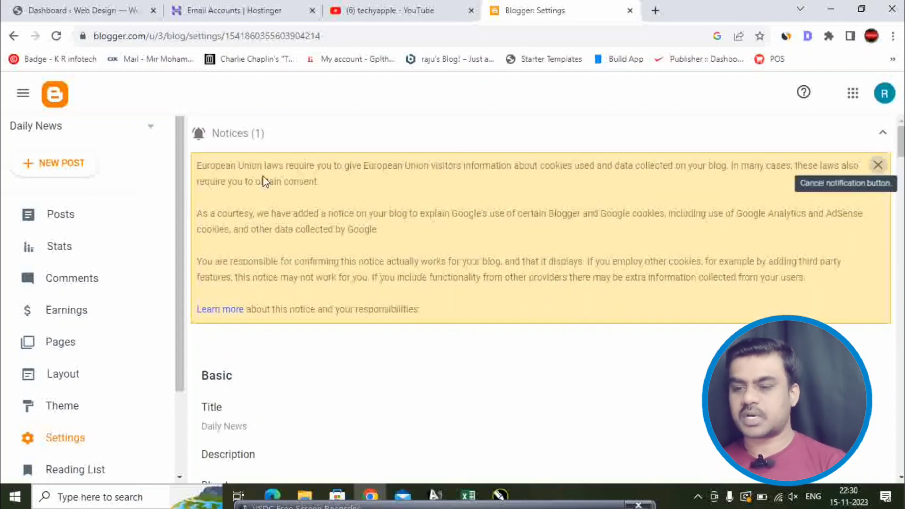
pyautogui.scroll(-4, 264, 181)
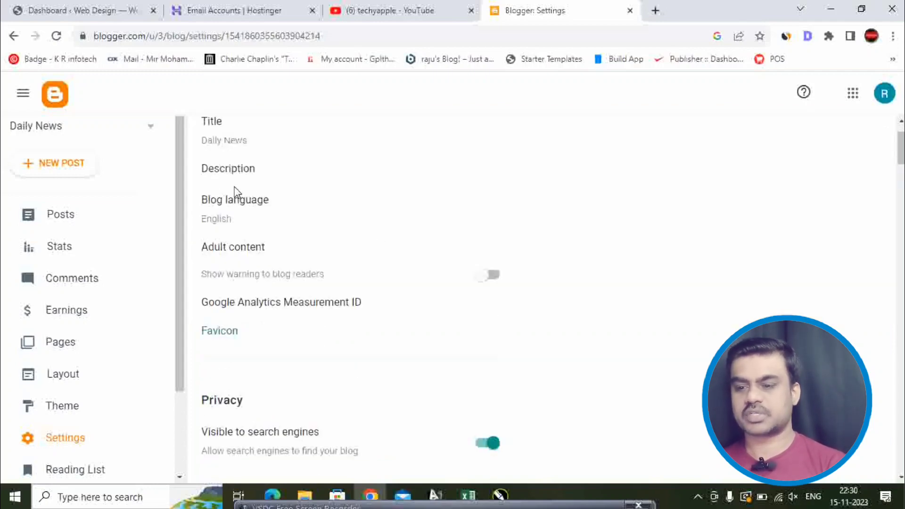
pyautogui.click(251, 189)
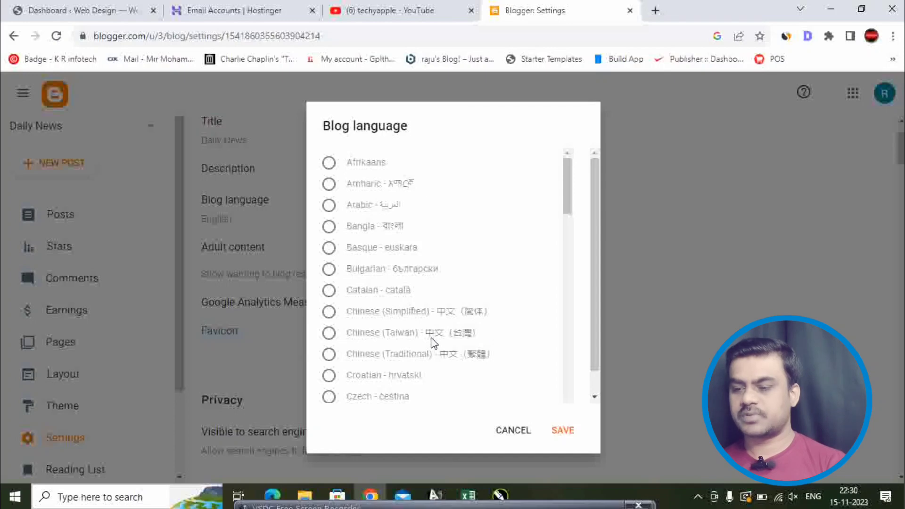
pyautogui.scroll(-8, 384, 273)
pyautogui.scroll(3, 382, 273)
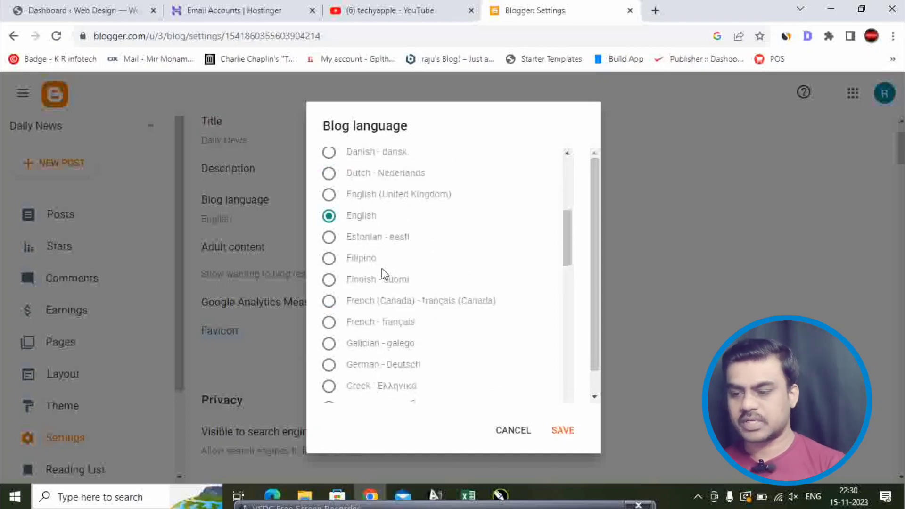
pyautogui.click(559, 432)
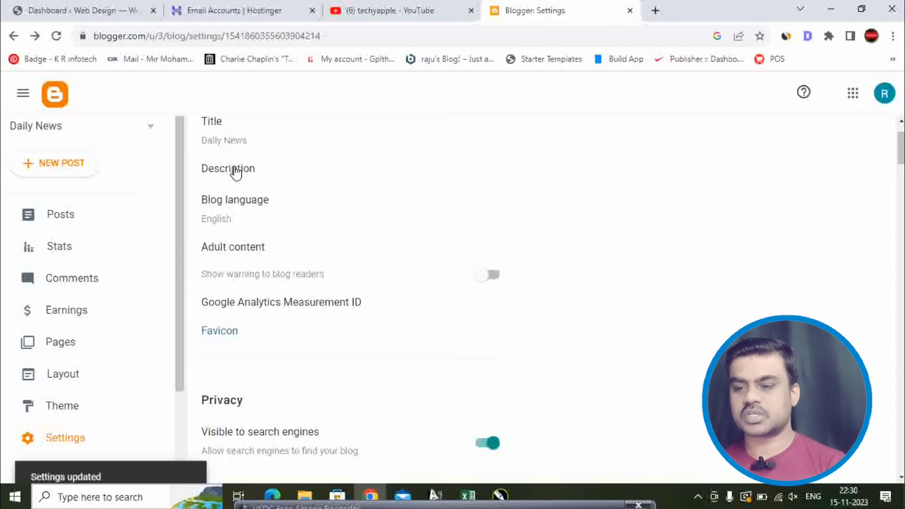
# - Save the blog description as "daily news updates in Kannada, Daily Breaking News in Kannada.", correcting the misspelled words
pyautogui.click(235, 168)
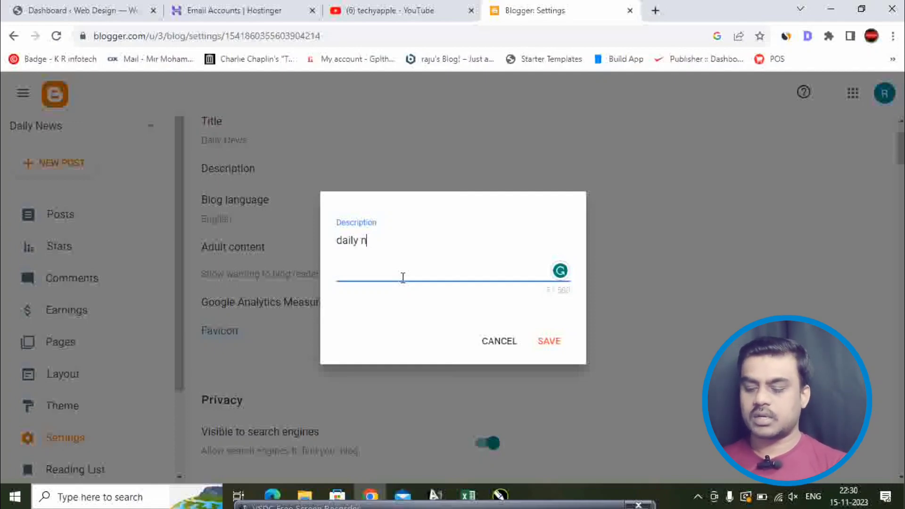
pyautogui.write('ews up')
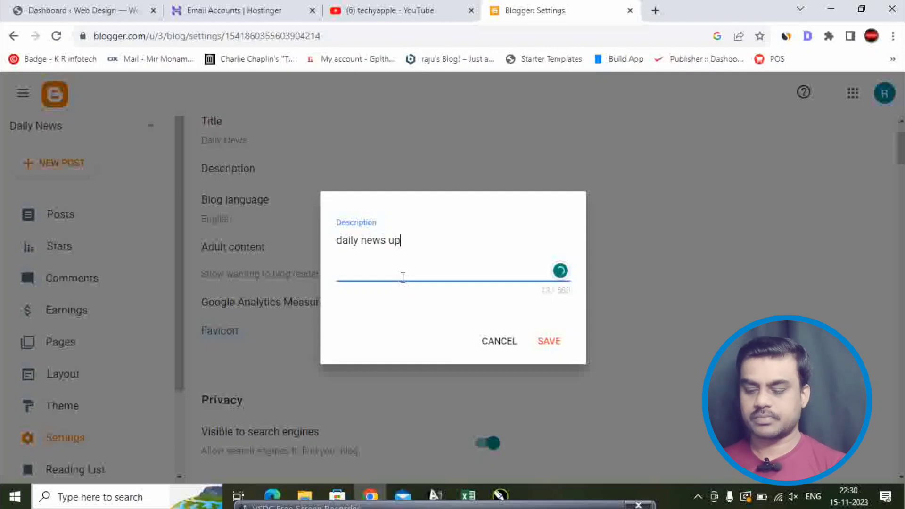
pyautogui.write('dadtes in Kanna')
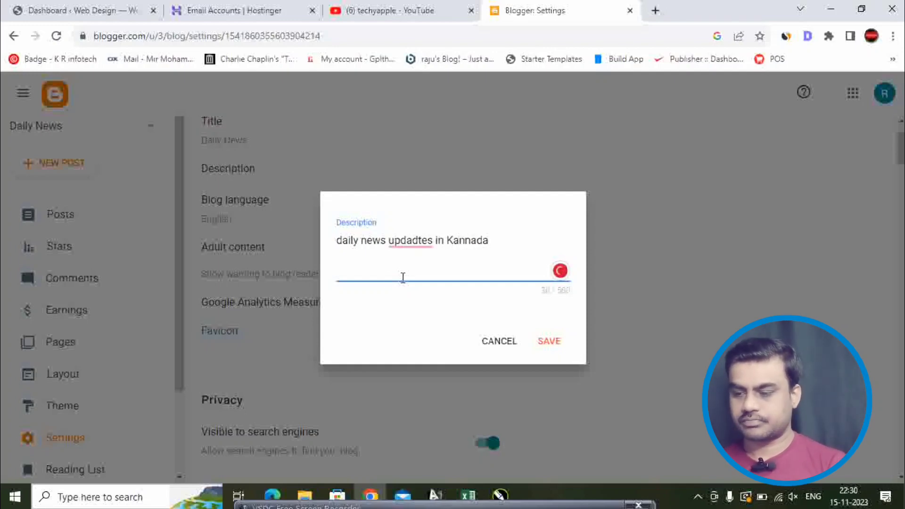
pyautogui.write('da')
pyautogui.moveTo(408, 257)
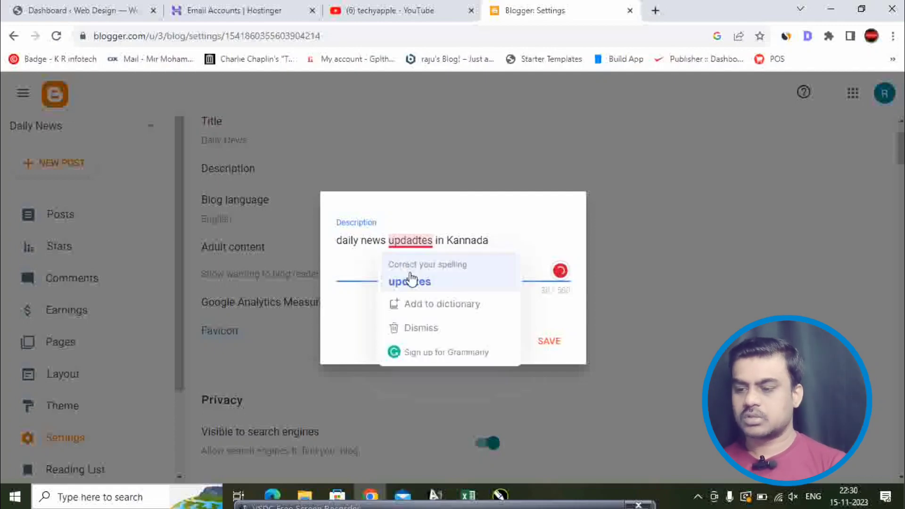
pyautogui.click(413, 279)
pyautogui.click(505, 248)
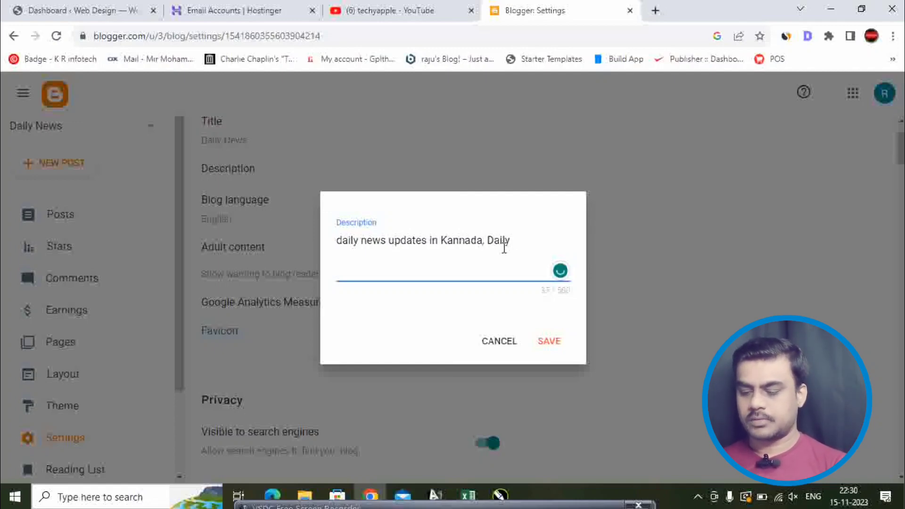
pyautogui.write(', Daily Breking')
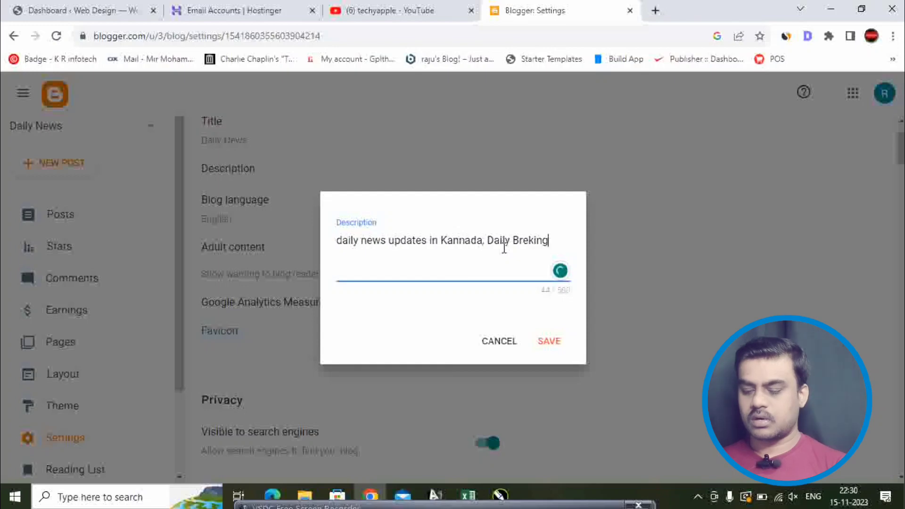
pyautogui.write(' News in Kannada')
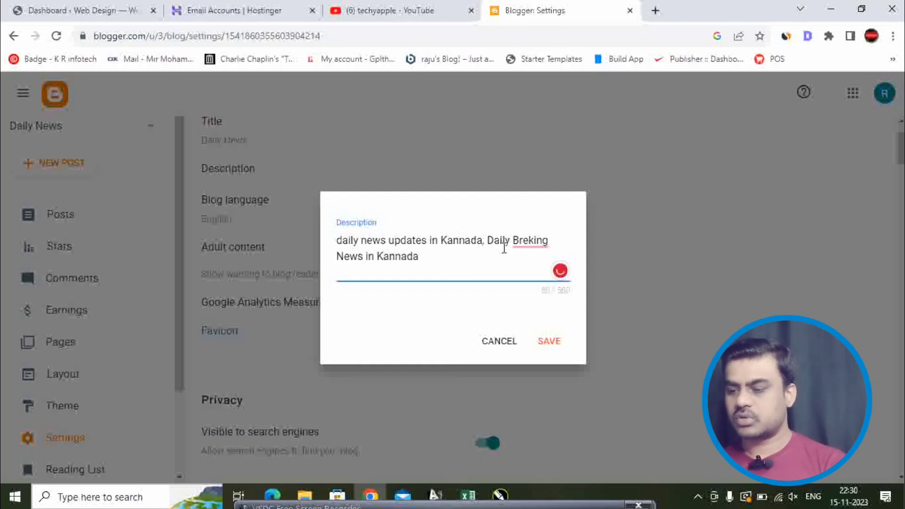
pyautogui.rightClick(517, 242)
pyautogui.click(531, 280)
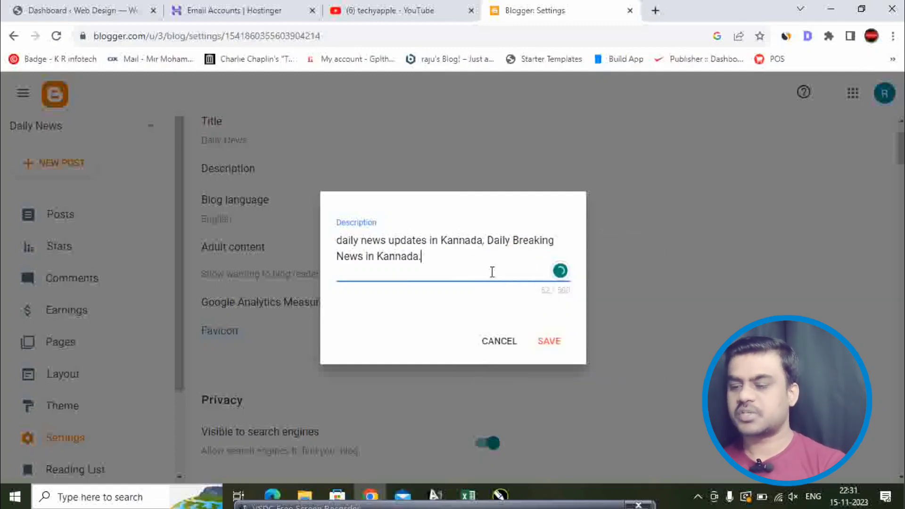
pyautogui.click(548, 342)
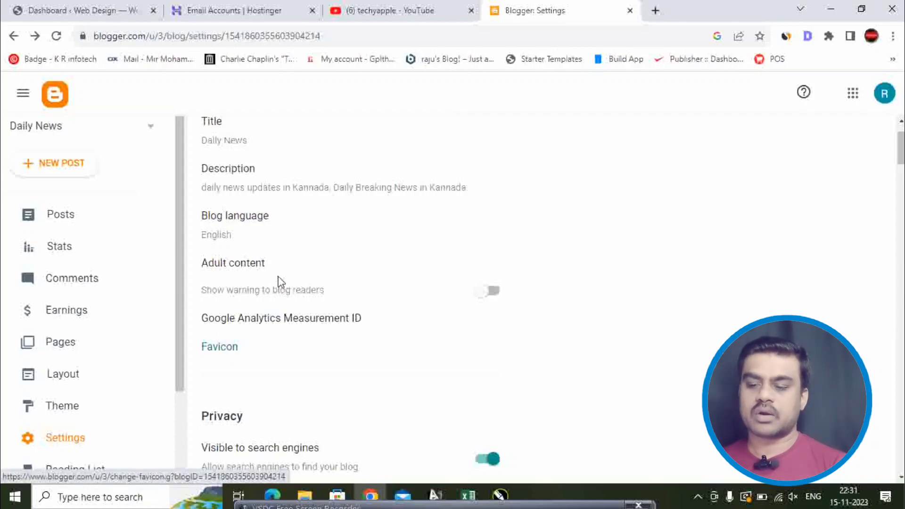
# - Review the remaining blog settings, from privacy, HTTPS and permissions through comments to formatting
pyautogui.scroll(-3, 319, 288)
pyautogui.scroll(-9, 318, 289)
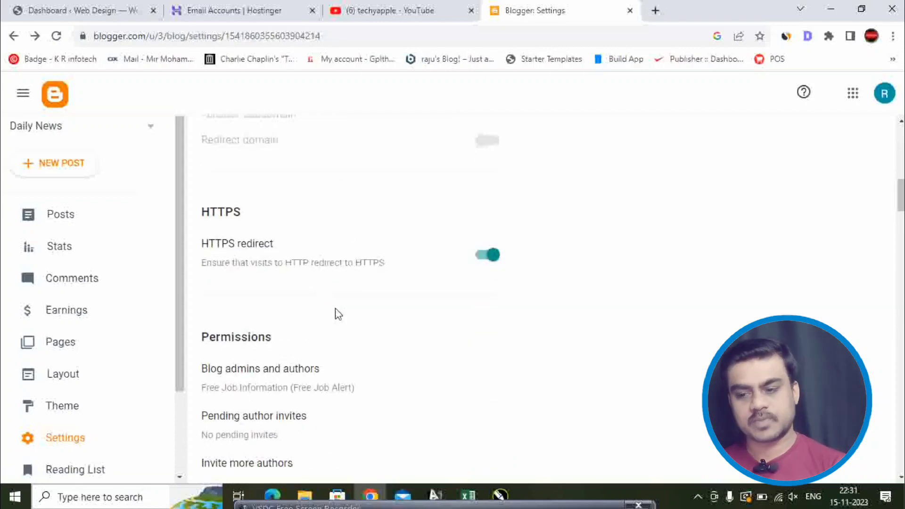
pyautogui.scroll(-20, 335, 338)
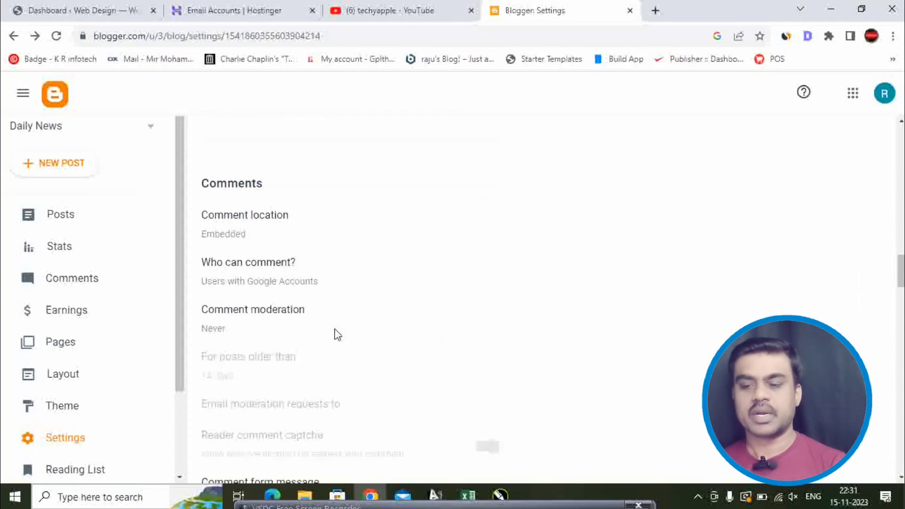
pyautogui.scroll(-13, 337, 335)
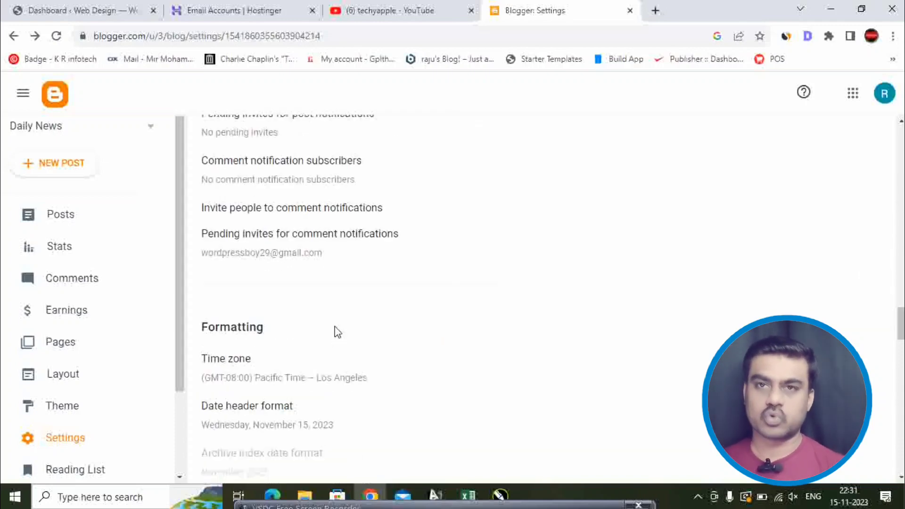
pyautogui.scroll(-4, 360, 287)
pyautogui.scroll(20, 360, 287)
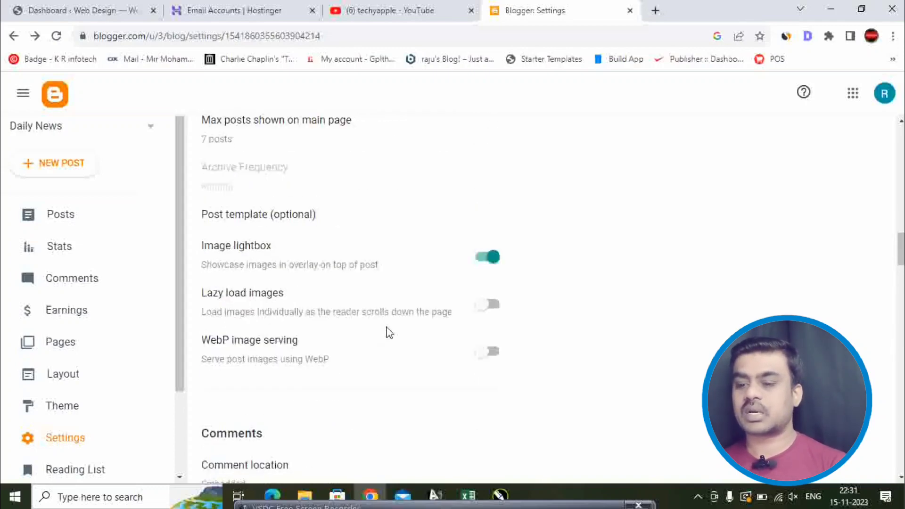
pyautogui.scroll(15, 389, 332)
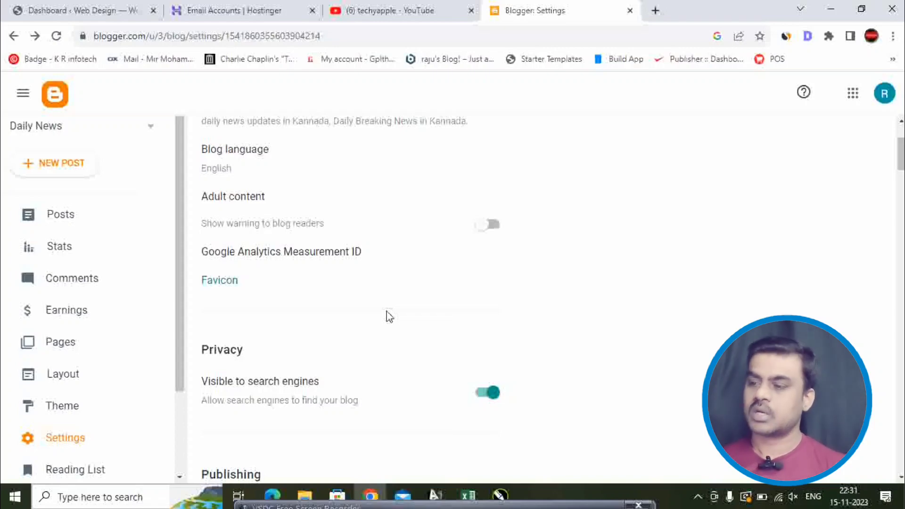
# - Search Google for "free blogger templates" in a new tab and open the Blogger Templates 2023 result from gooyaabitemplates.com
pyautogui.click(662, 16)
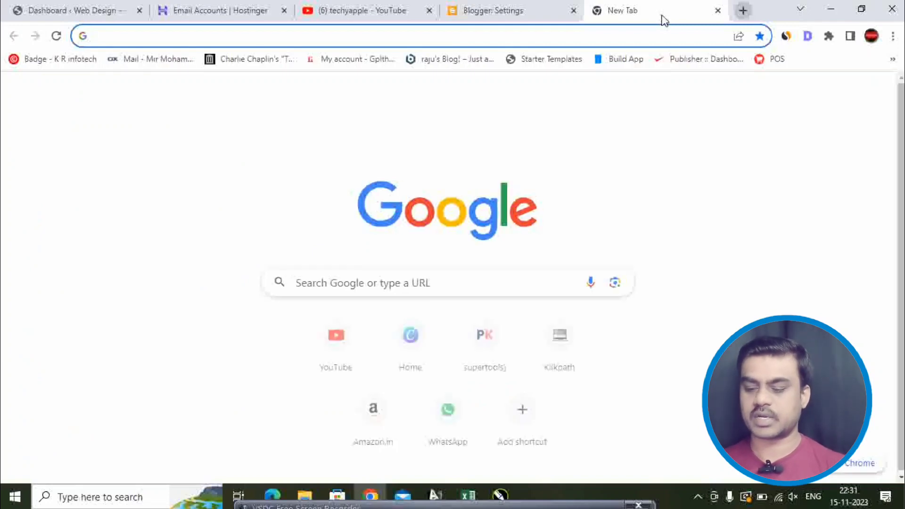
pyautogui.write('free b')
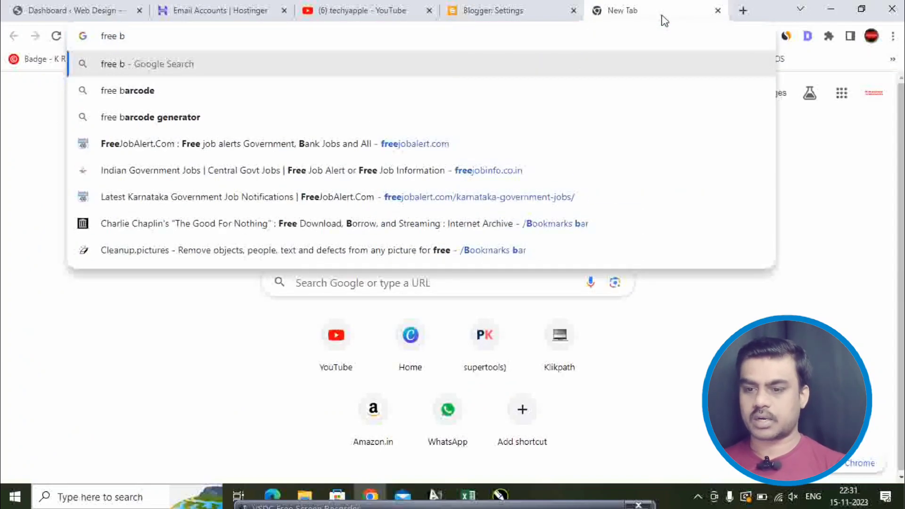
pyautogui.write('lo')
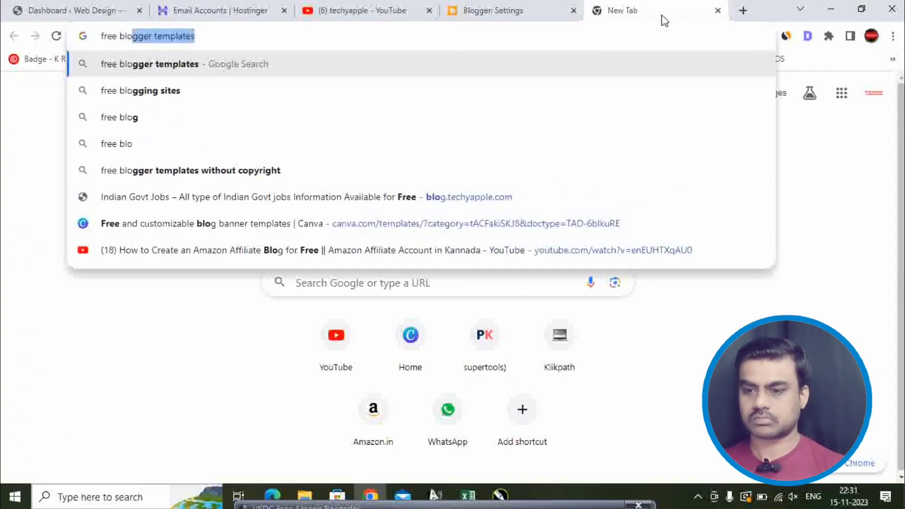
pyautogui.press('Return')
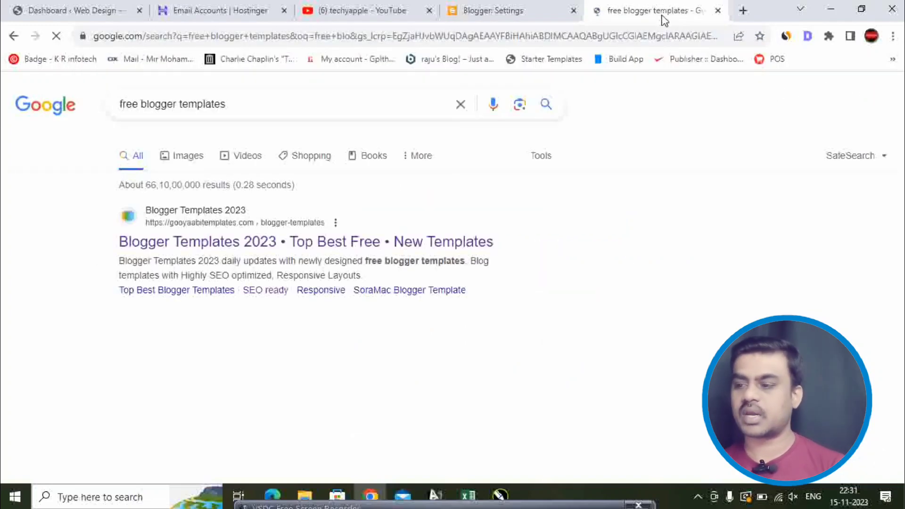
pyautogui.click(244, 250)
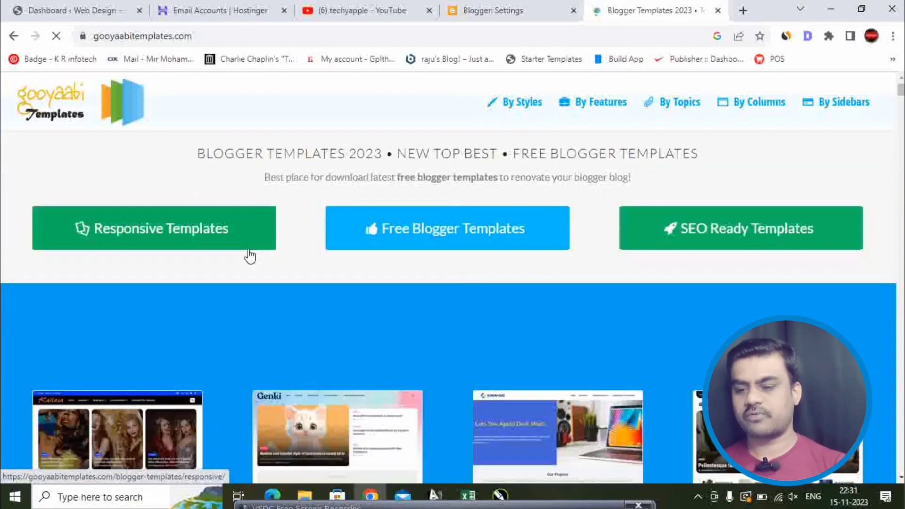
# - Examine the new and top free Blogger templates shown on the gooyaabitemplates.com home page
pyautogui.scroll(-4, 235, 227)
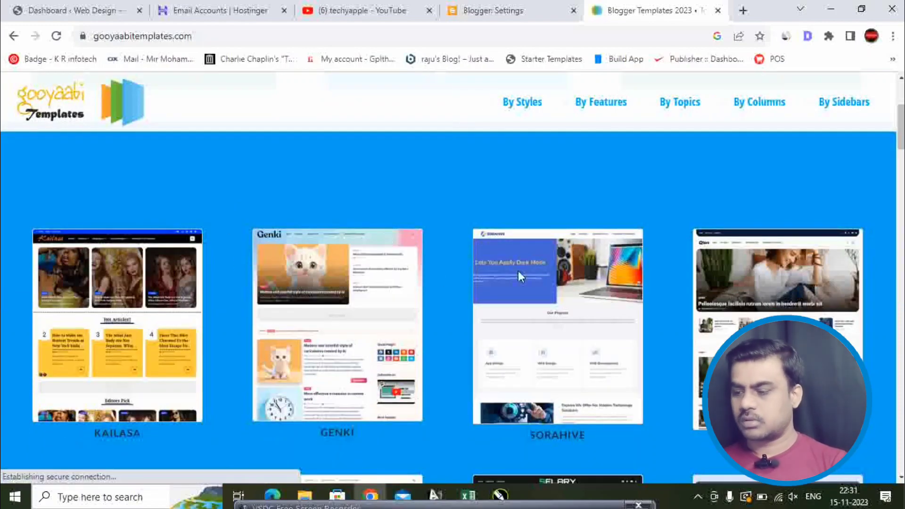
pyautogui.scroll(-5, 542, 264)
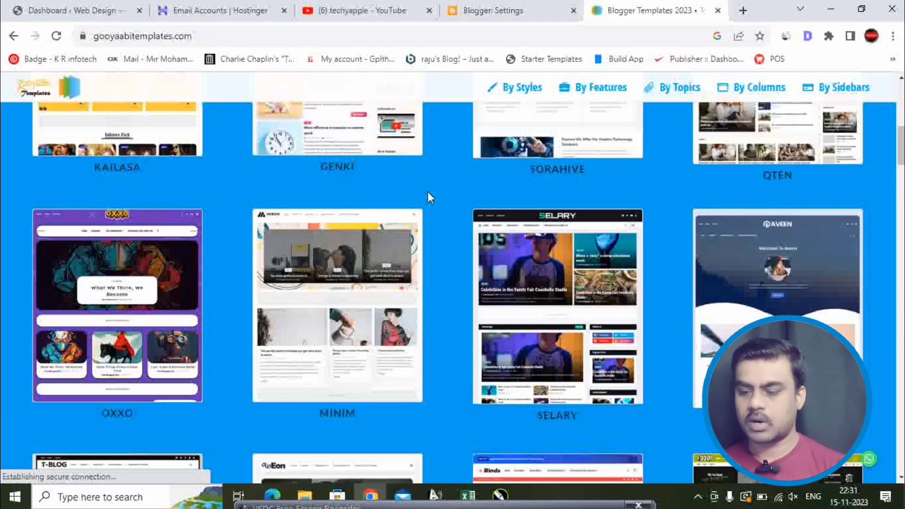
pyautogui.scroll(-5, 428, 198)
pyautogui.scroll(-4, 430, 208)
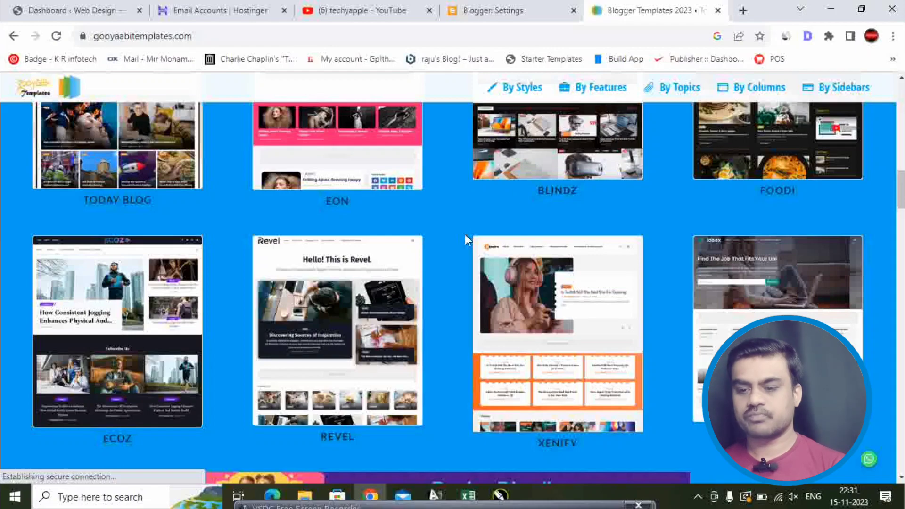
pyautogui.scroll(1, 465, 234)
pyautogui.scroll(-1, 465, 234)
pyautogui.scroll(-3, 465, 234)
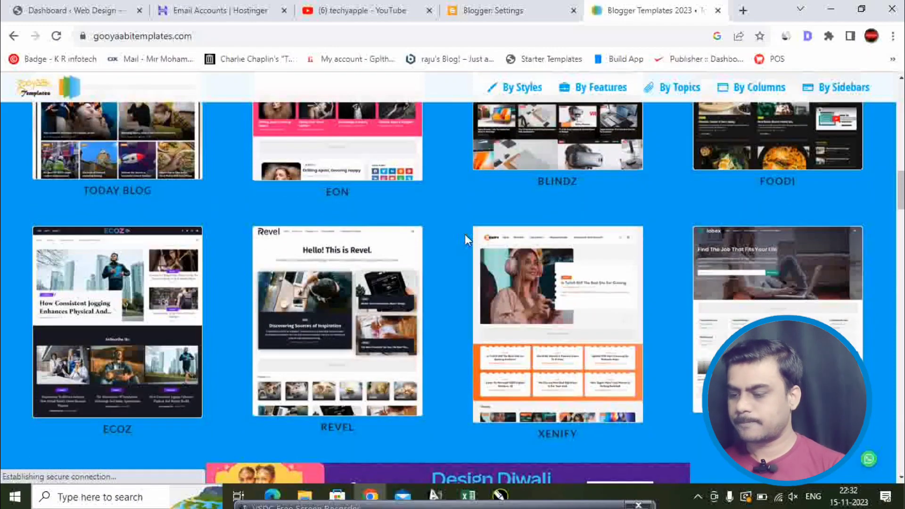
pyautogui.scroll(-5, 465, 240)
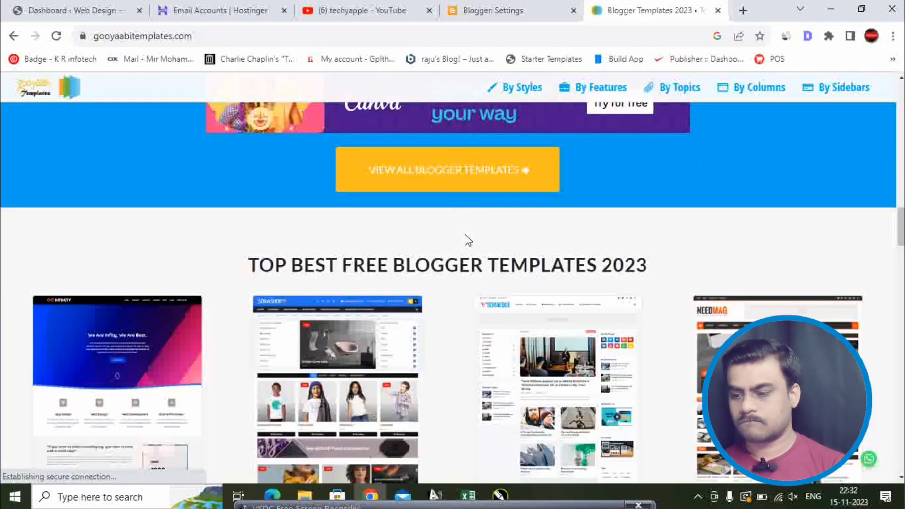
pyautogui.scroll(15, 468, 240)
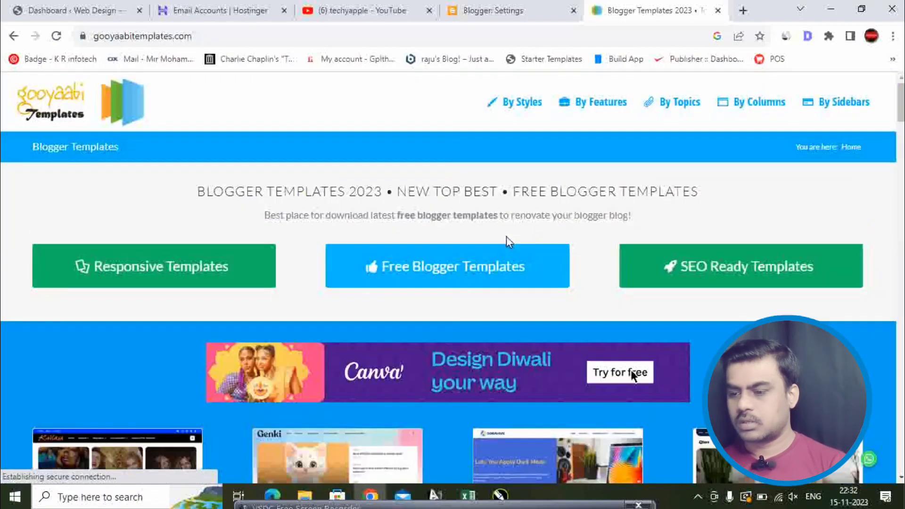
# - Browse the Free Blogger Templates category and open the Wesper template's page
pyautogui.click(466, 277)
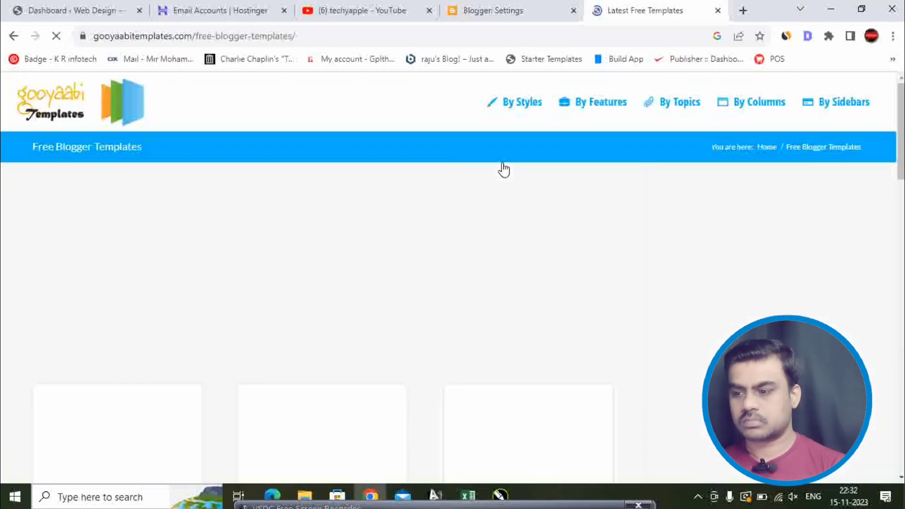
pyautogui.scroll(-5, 472, 315)
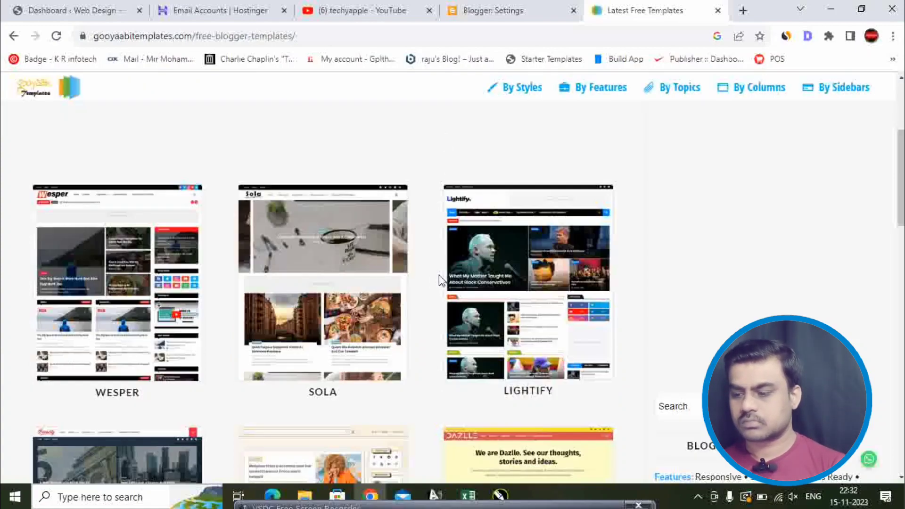
pyautogui.scroll(-10, 439, 280)
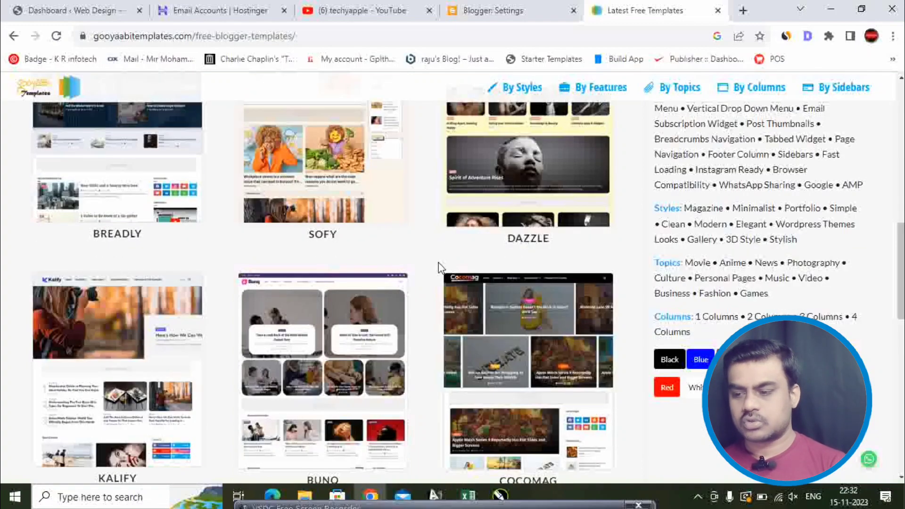
pyautogui.scroll(-6, 439, 264)
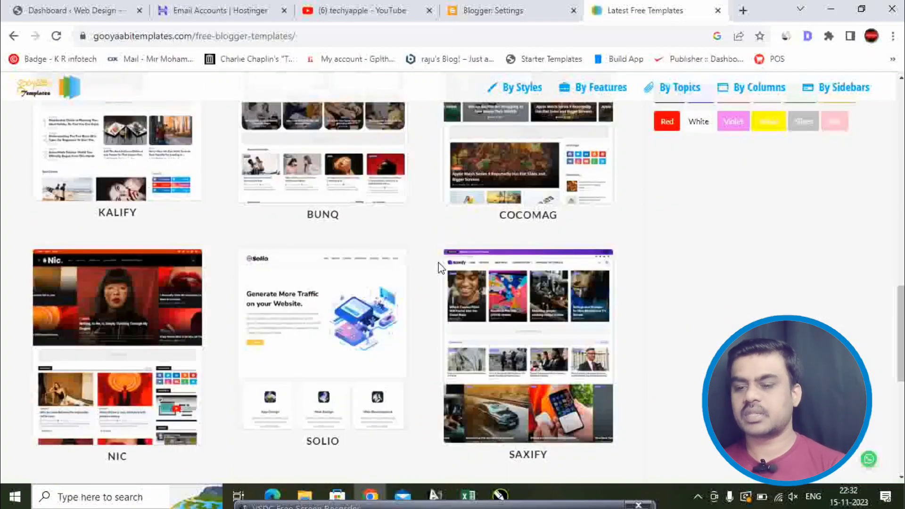
pyautogui.scroll(-2, 439, 264)
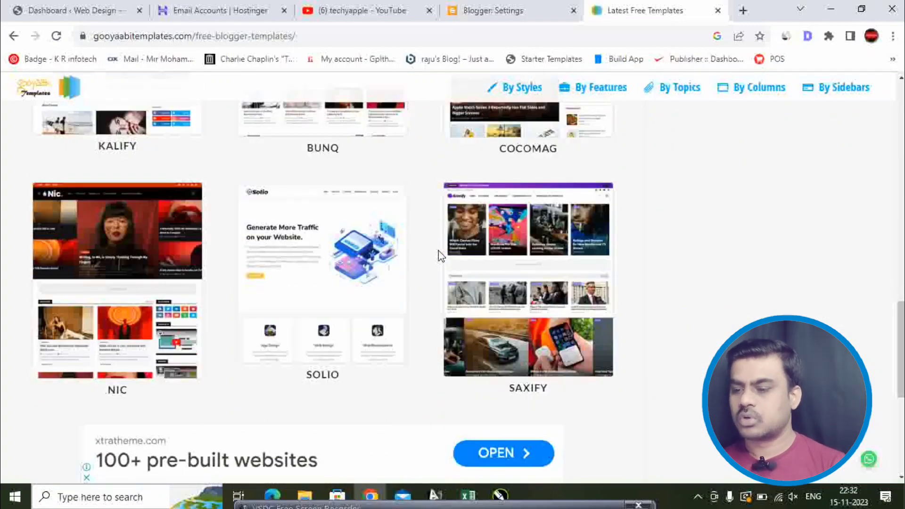
pyautogui.scroll(-7, 439, 253)
pyautogui.scroll(5, 435, 255)
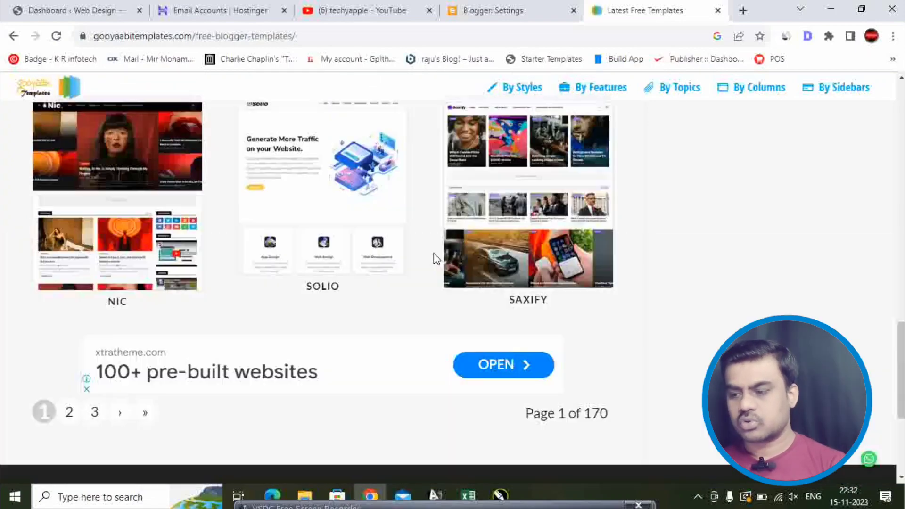
pyautogui.scroll(15, 429, 264)
pyautogui.click(135, 239)
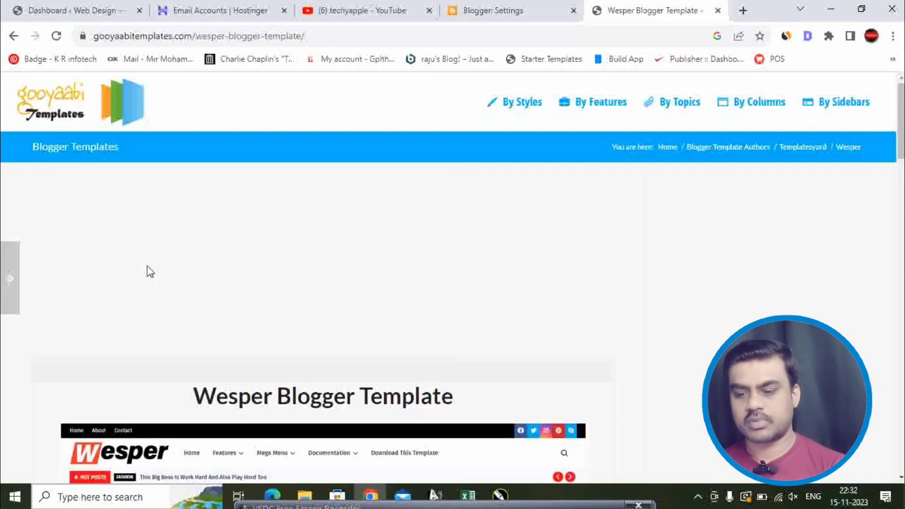
# - Review the Wesper template preview and download it to the Downloads folder as Wesper-Free-Version-1.0
pyautogui.scroll(-7, 273, 321)
pyautogui.scroll(4, 273, 322)
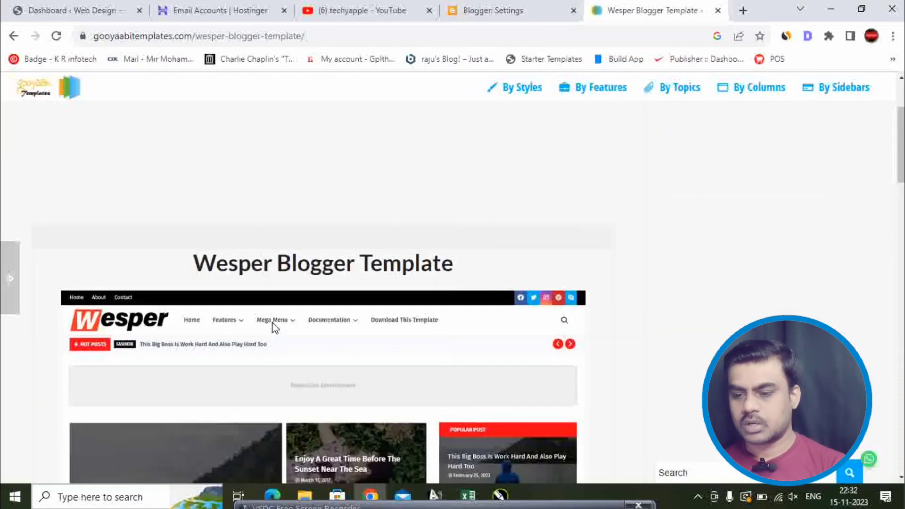
pyautogui.scroll(-6, 340, 332)
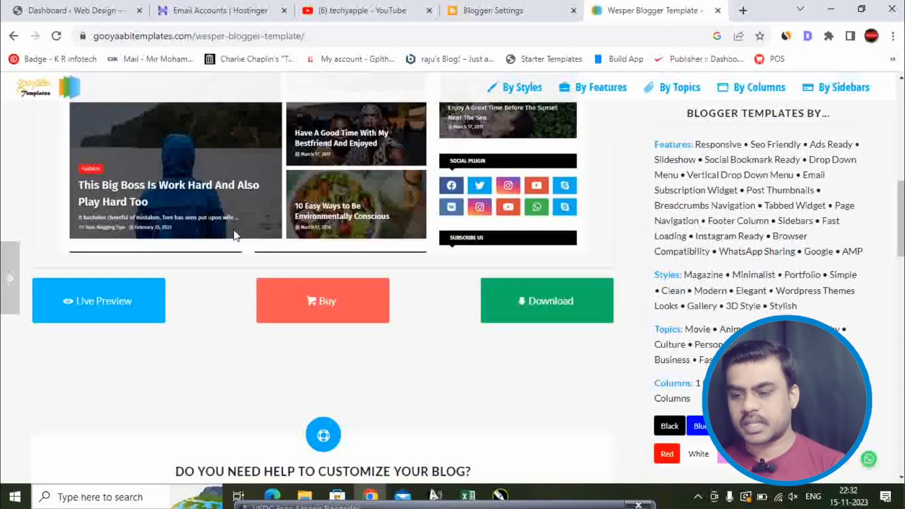
pyautogui.click(554, 299)
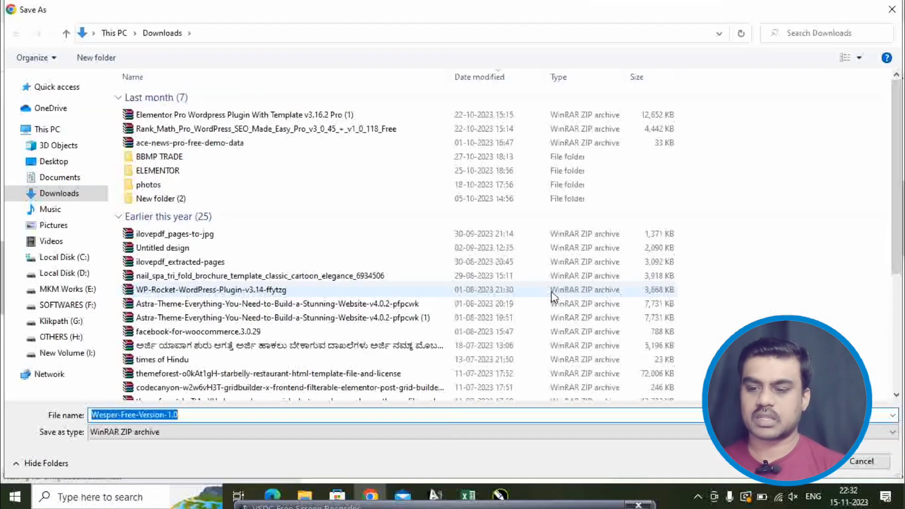
pyautogui.press('Return')
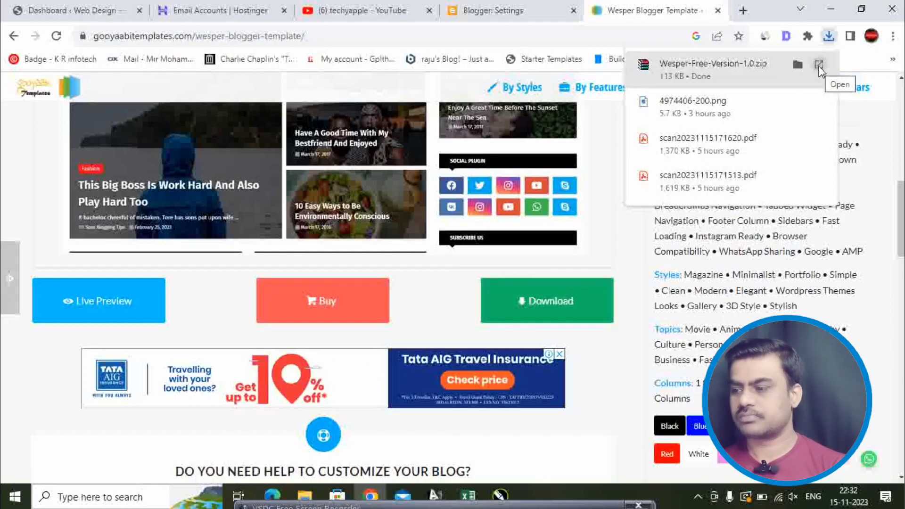
# - Show the downloaded archive in its folder and create a new folder named "blogger theme" in Downloads
pyautogui.click(820, 65)
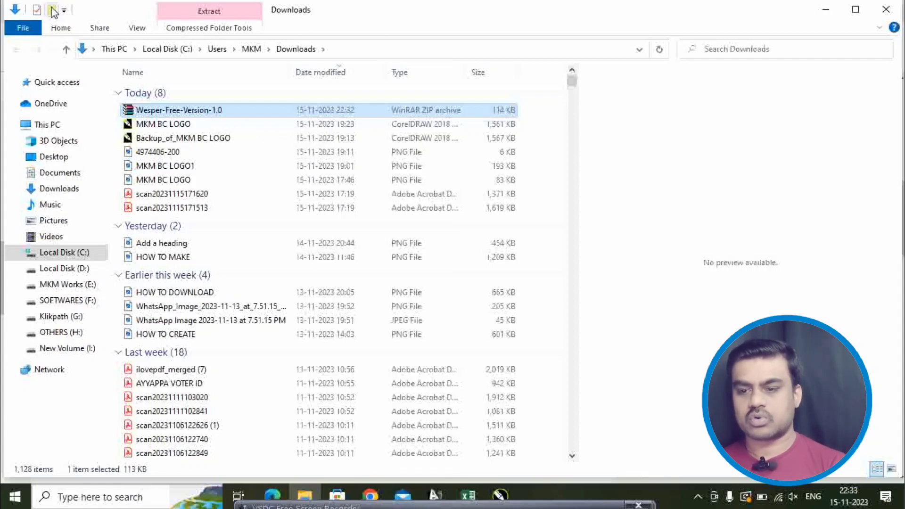
pyautogui.hotkey('ctrl', 'shift', 'n')
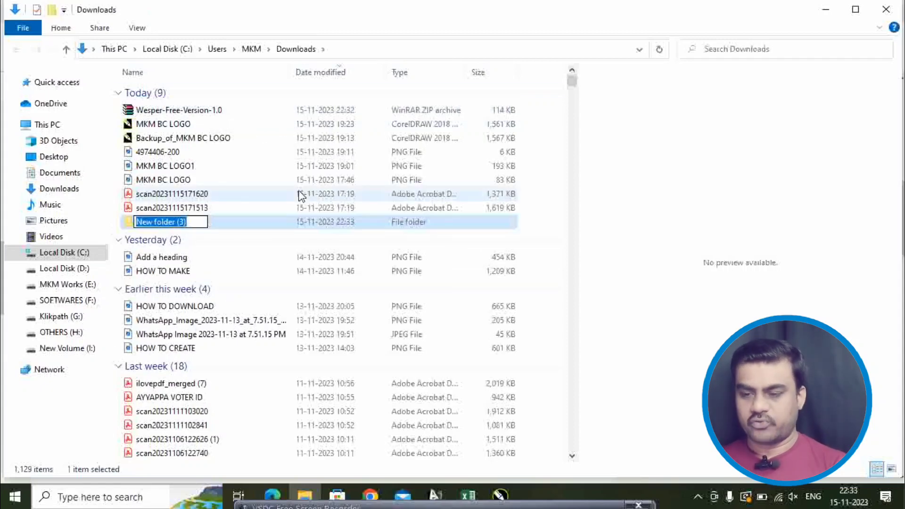
pyautogui.write('blogg')
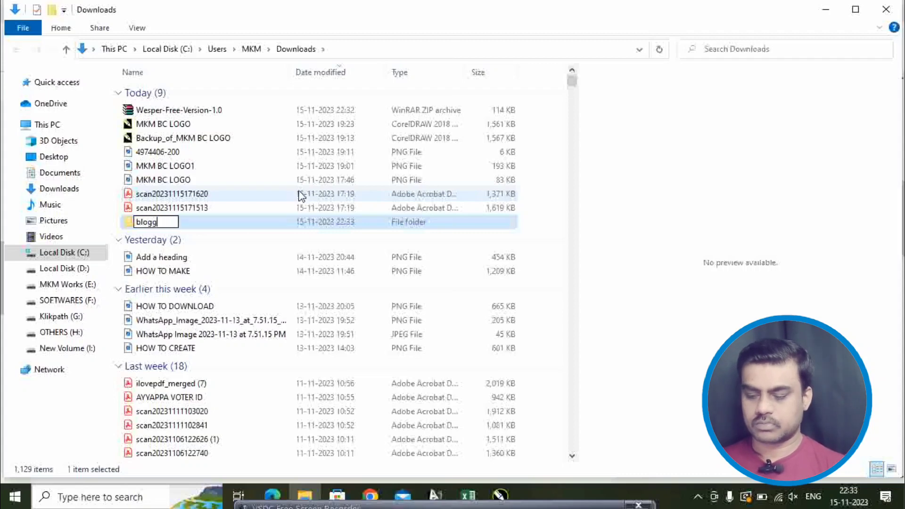
pyautogui.write('er ')
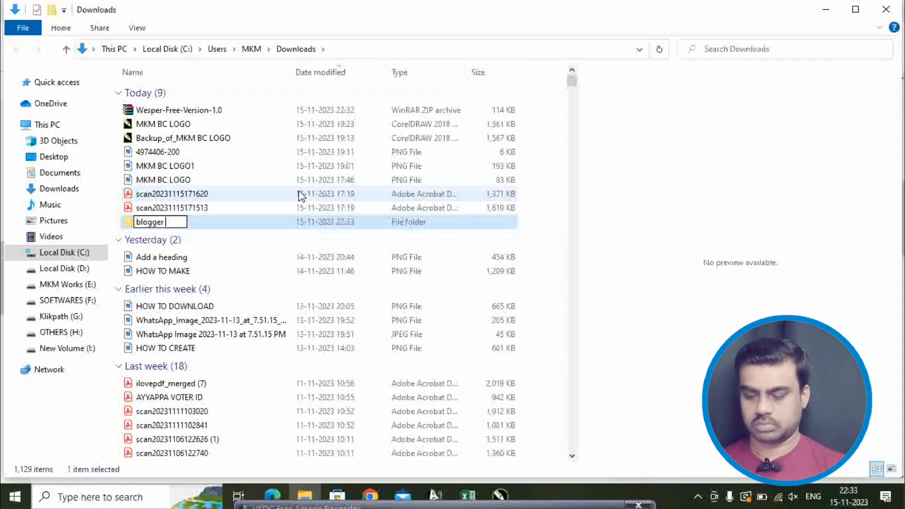
pyautogui.write('theme')
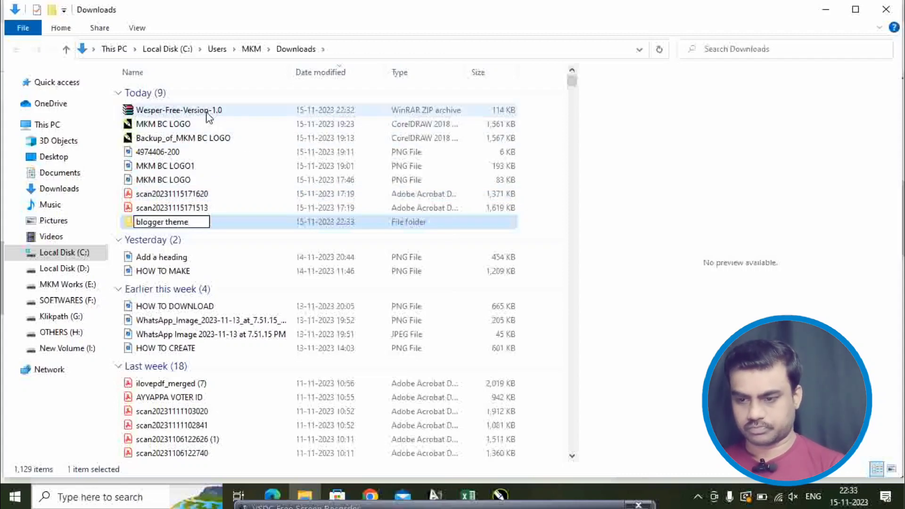
# - Put the Wesper-Free-Version-1.0 archive into the "blogger theme" folder
pyautogui.click(230, 114)
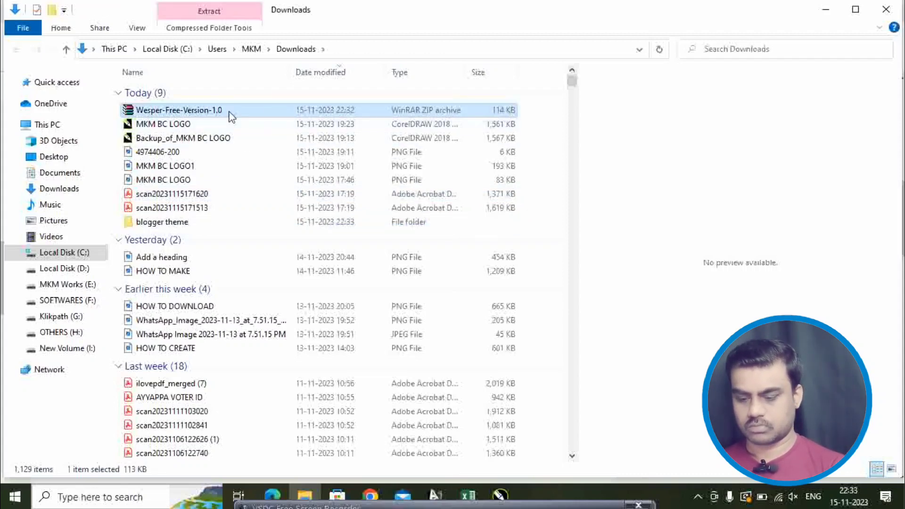
pyautogui.doubleClick(178, 223)
pyautogui.hotkey('ctrl', 'v')
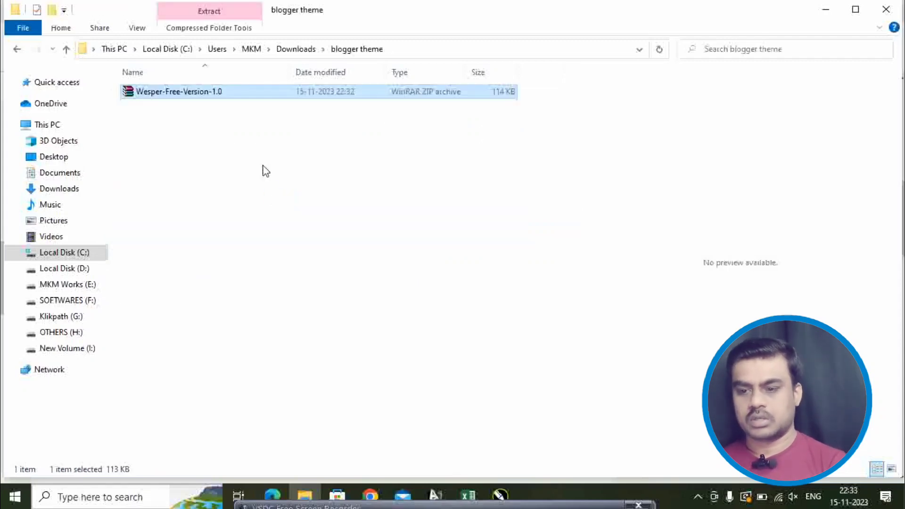
# - Extract the Wesper-Free-Version-1.0 archive directly into the "blogger theme" folder
pyautogui.click(207, 147)
pyautogui.click(194, 96)
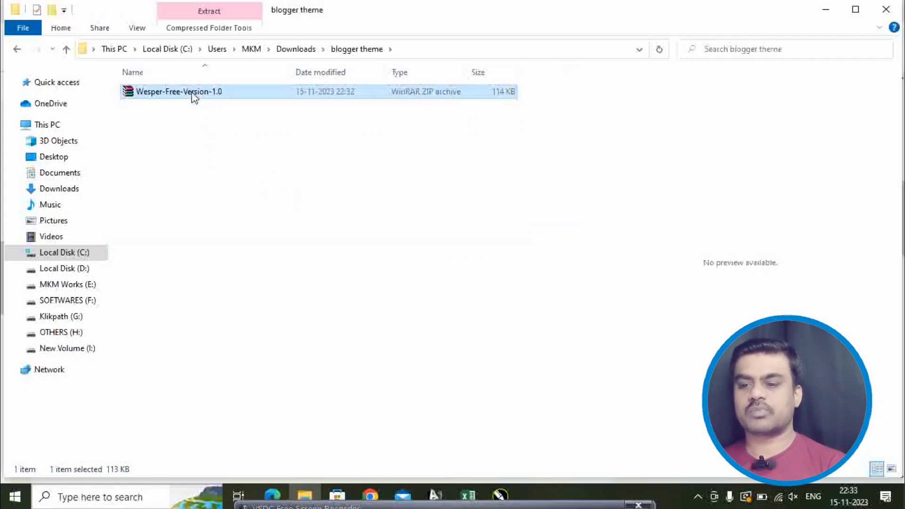
pyautogui.rightClick(191, 91)
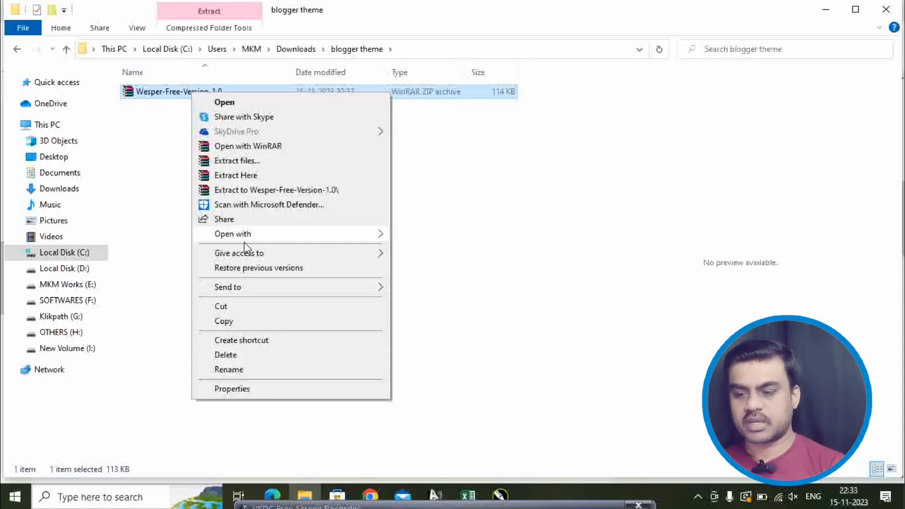
pyautogui.click(248, 177)
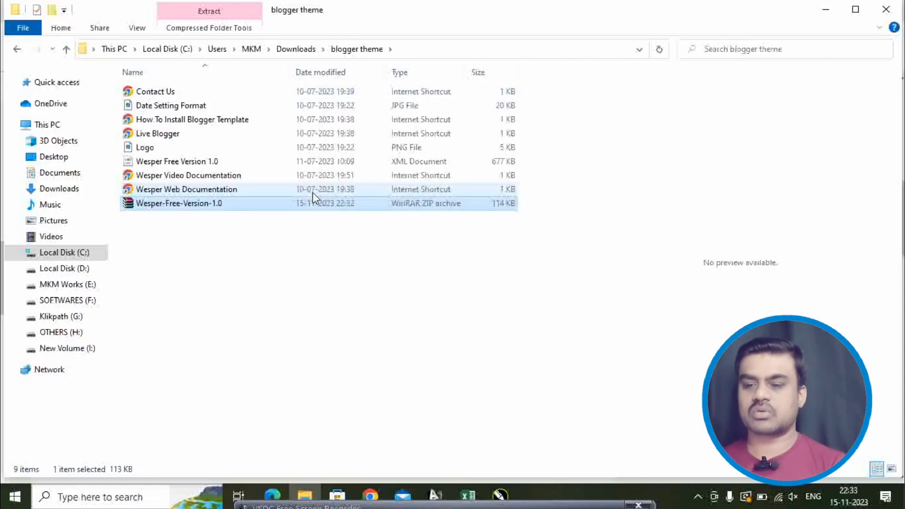
# - Look over the extracted template files and preview the Wesper Free Version 1.0 XML document
pyautogui.click(254, 255)
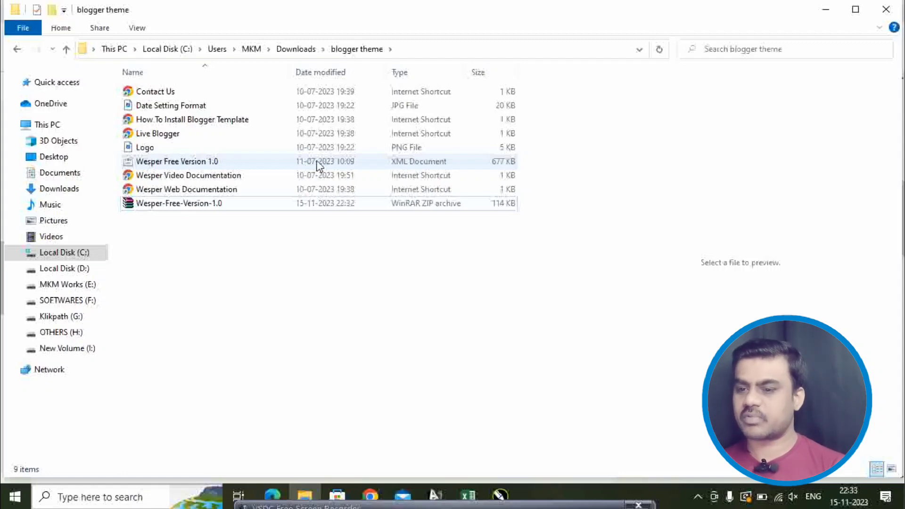
pyautogui.click(321, 108)
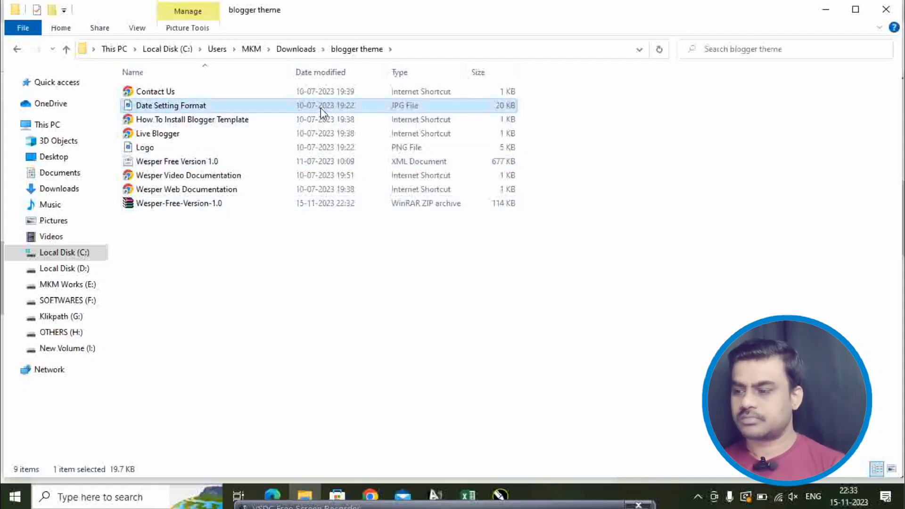
pyautogui.click(206, 160)
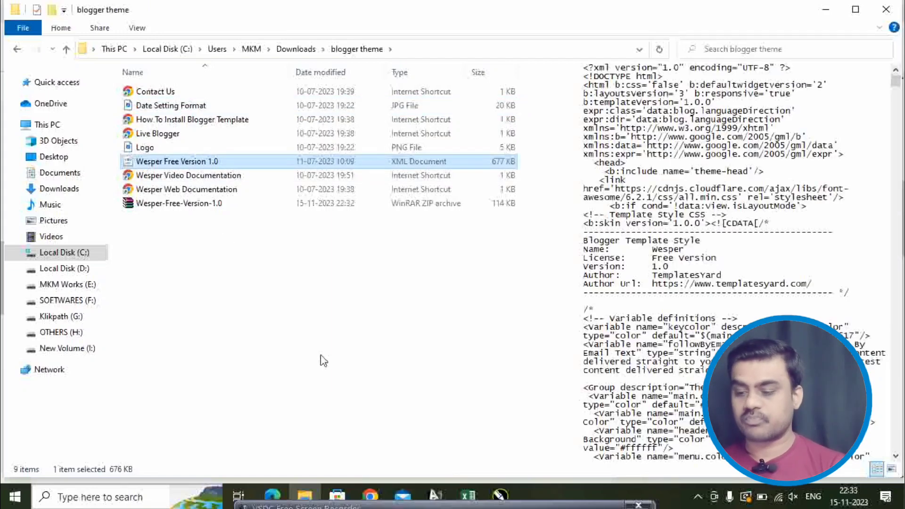
# - Switch to Chrome and open the Daily News blog's theme page in Blogger
pyautogui.click(372, 496)
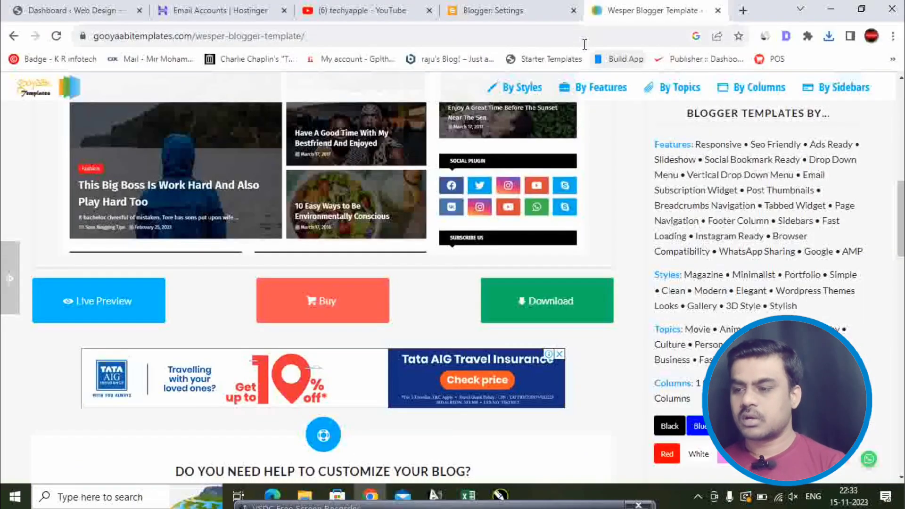
pyautogui.click(493, 10)
pyautogui.scroll(-2, 82, 335)
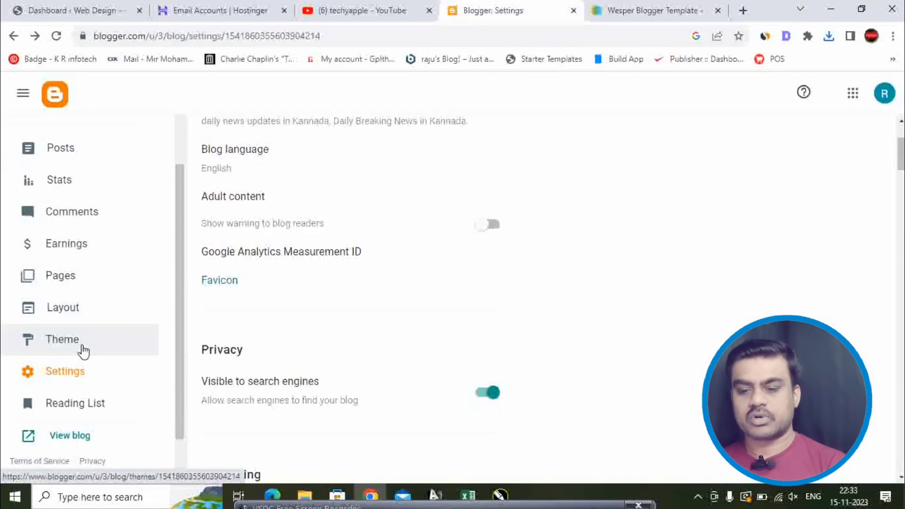
pyautogui.click(59, 346)
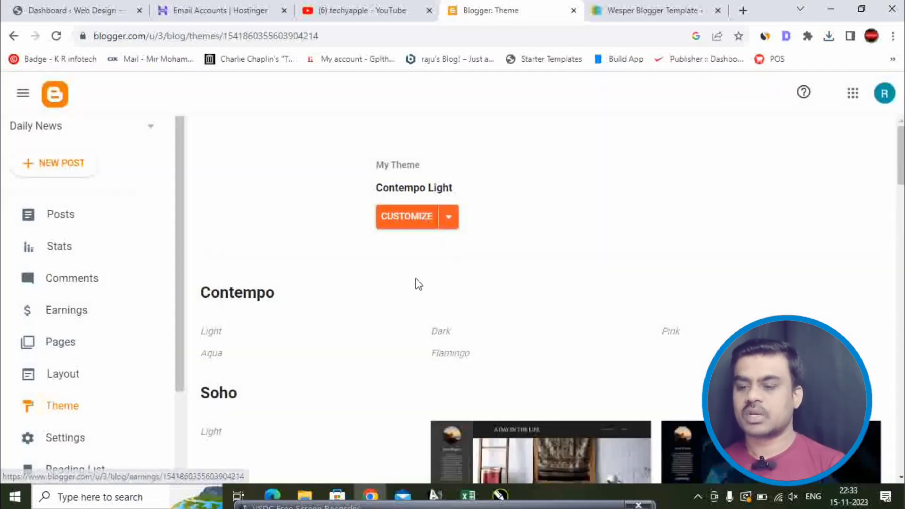
# - Restore the Daily News blog's theme from the Wesper Free Version 1.0 file in the "blogger theme" folder
pyautogui.click(450, 218)
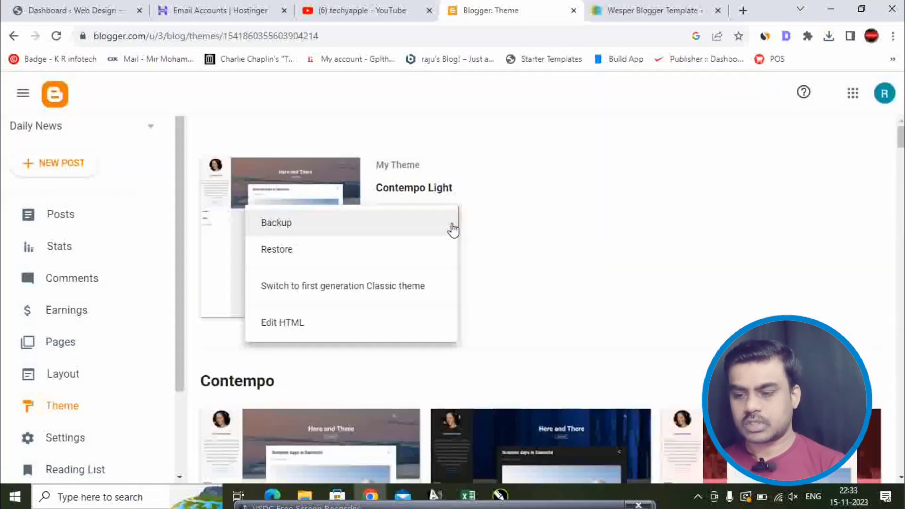
pyautogui.click(293, 249)
pyautogui.click(548, 324)
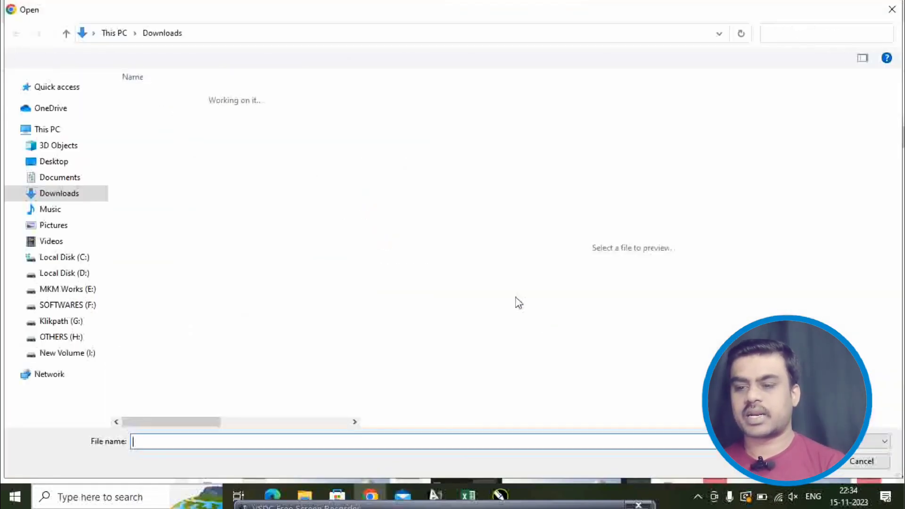
pyautogui.doubleClick(169, 117)
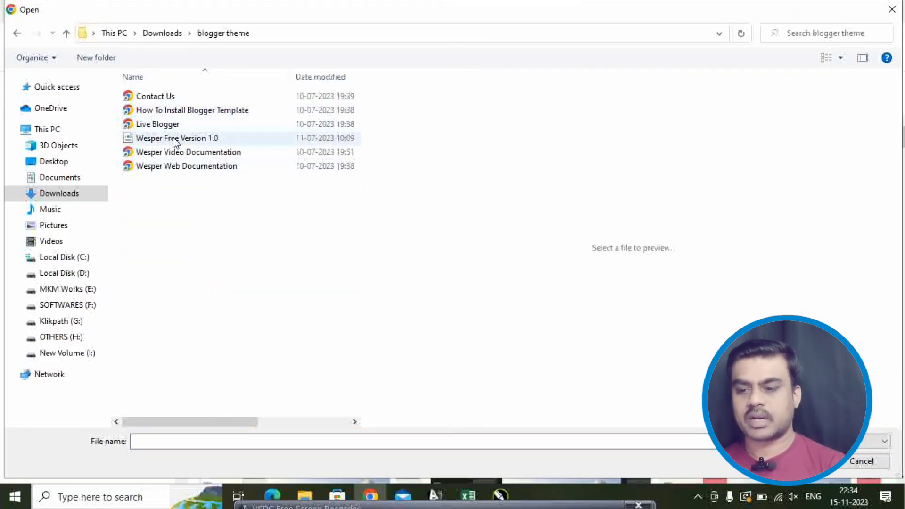
pyautogui.click(173, 138)
pyautogui.click(811, 462)
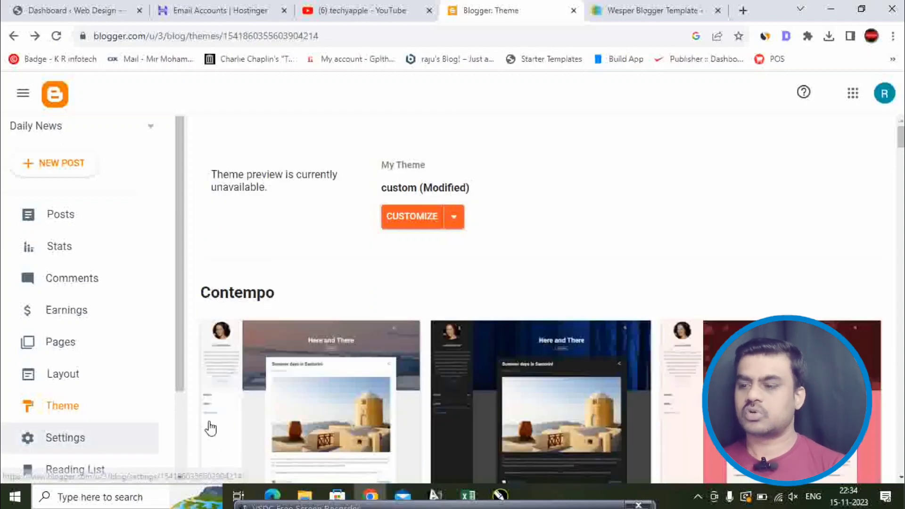
# - View the live Daily News blog and examine its homepage from header to footer with the installed theme
pyautogui.scroll(-3, 82, 264)
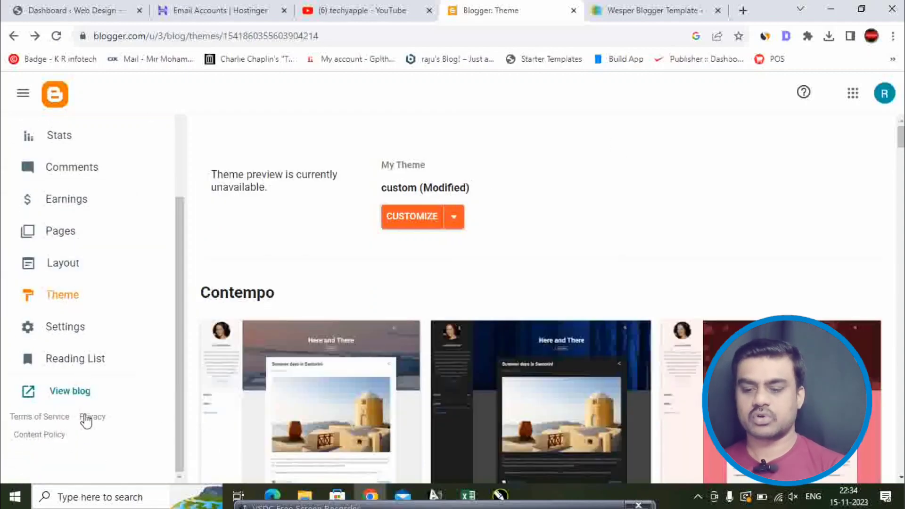
pyautogui.click(80, 391)
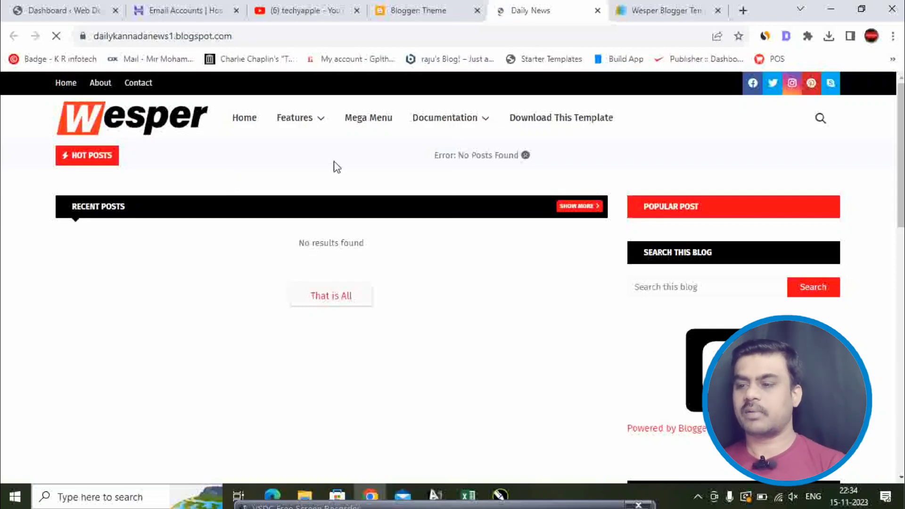
pyautogui.scroll(-2, 425, 222)
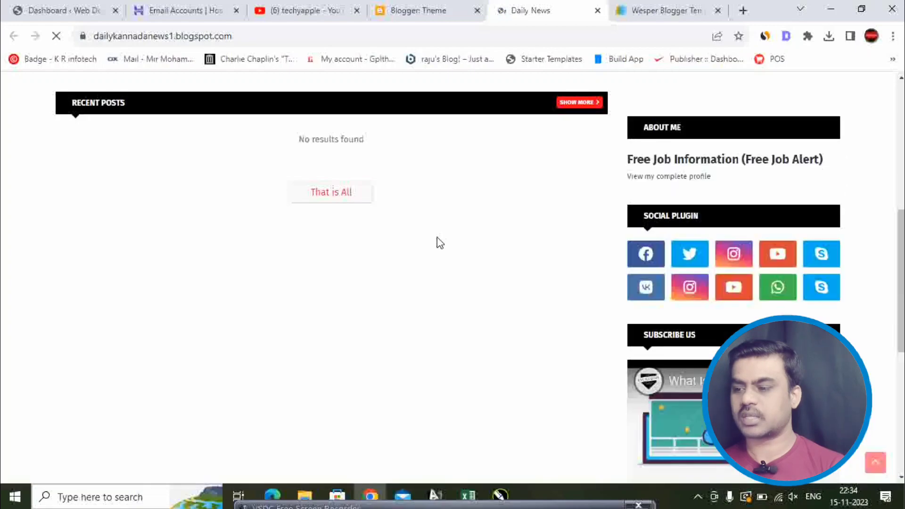
pyautogui.scroll(2, 440, 243)
pyautogui.scroll(-2, 404, 235)
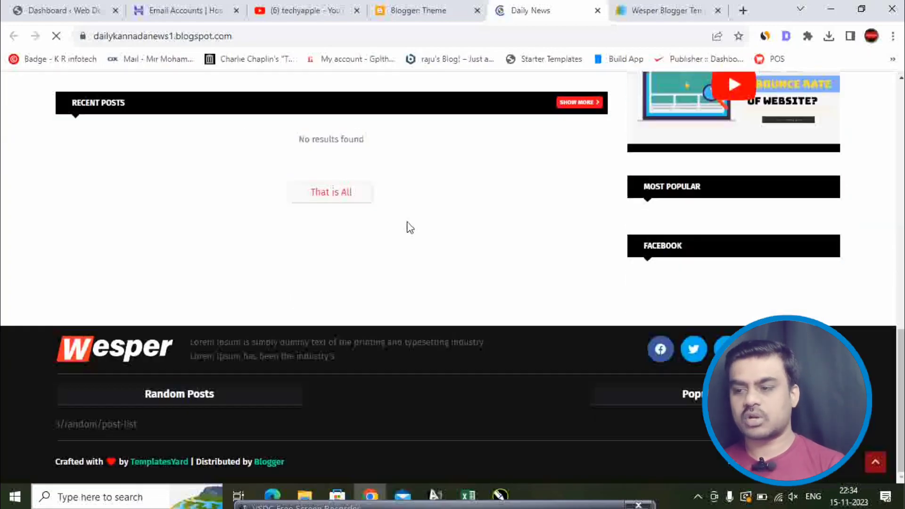
pyautogui.scroll(2, 410, 231)
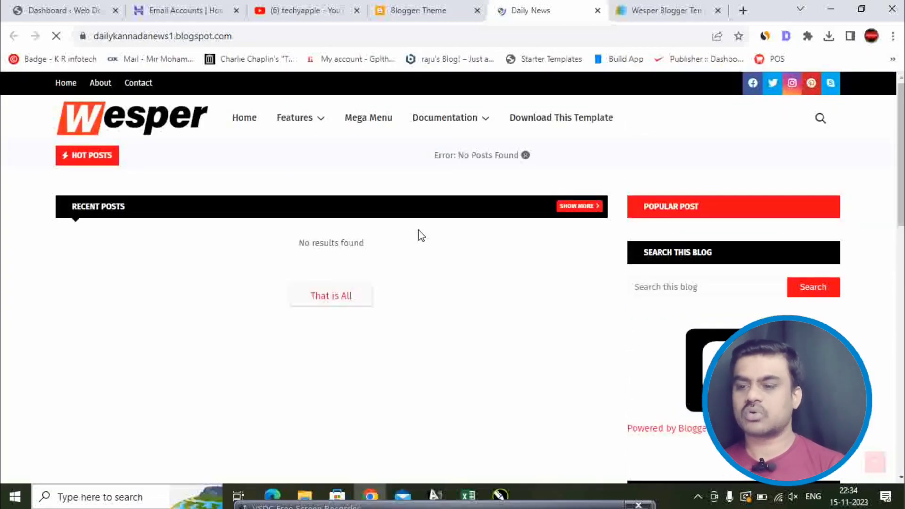
# - Return to Blogger, open the blog's layout page and review the Boxed Version theme options without changing them
pyautogui.click(420, 12)
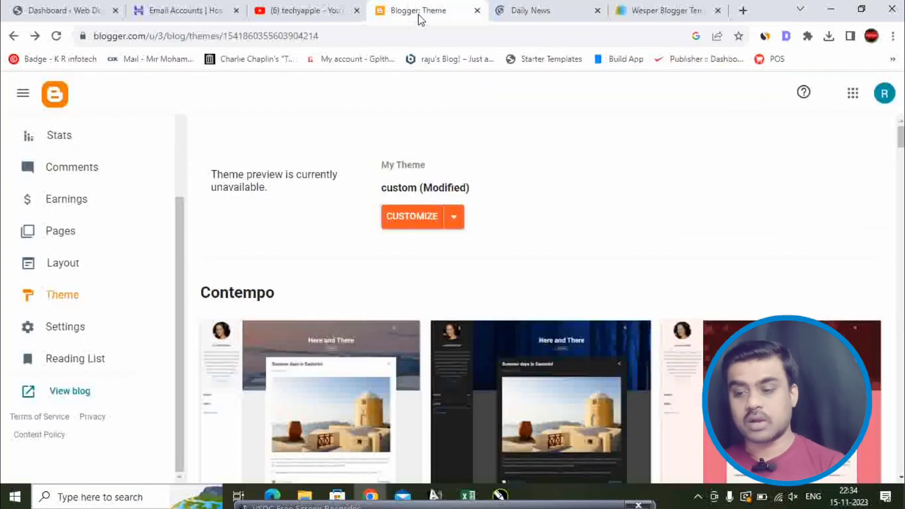
pyautogui.click(74, 270)
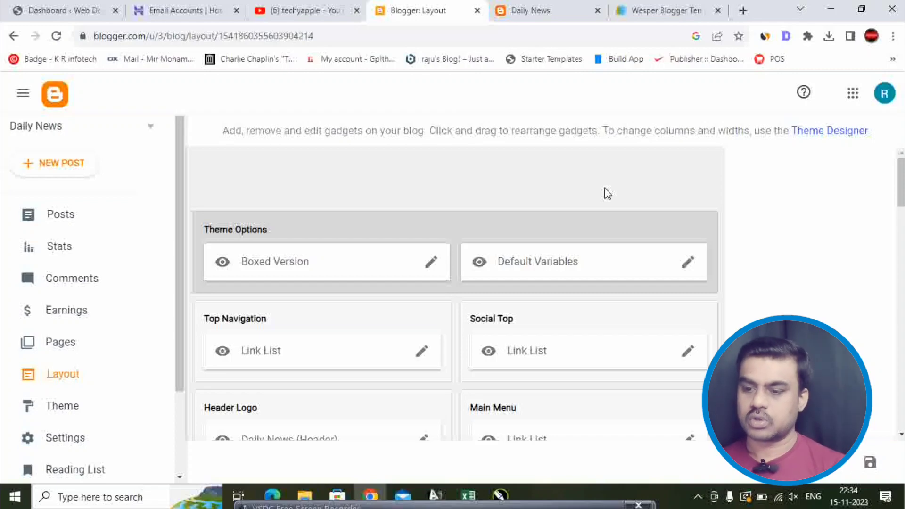
pyautogui.click(429, 262)
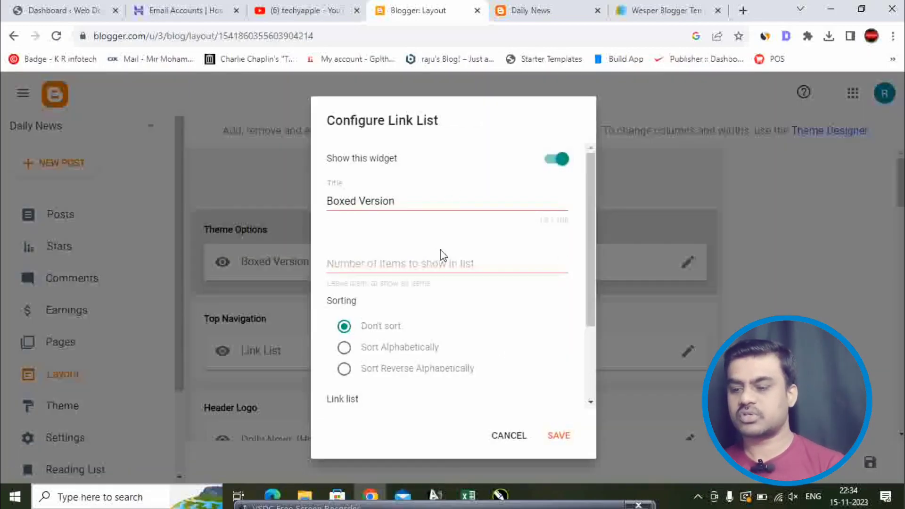
pyautogui.scroll(-3, 442, 255)
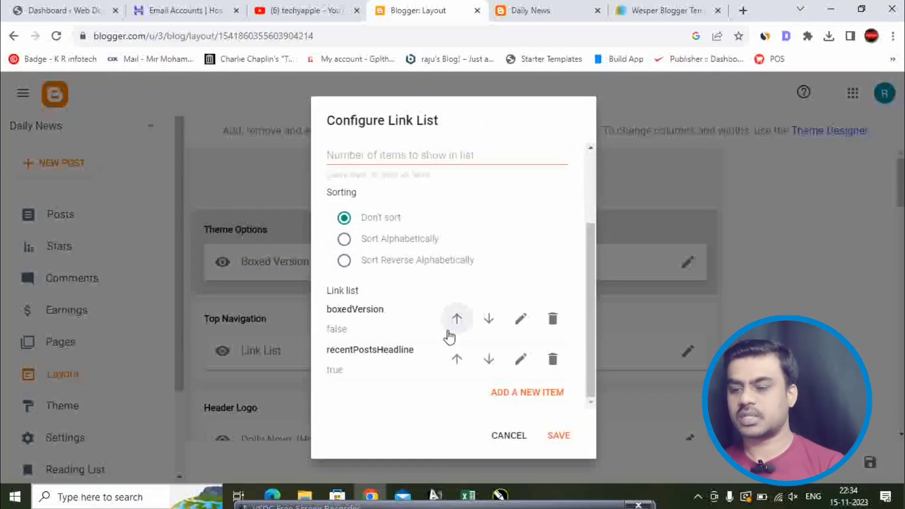
pyautogui.click(509, 436)
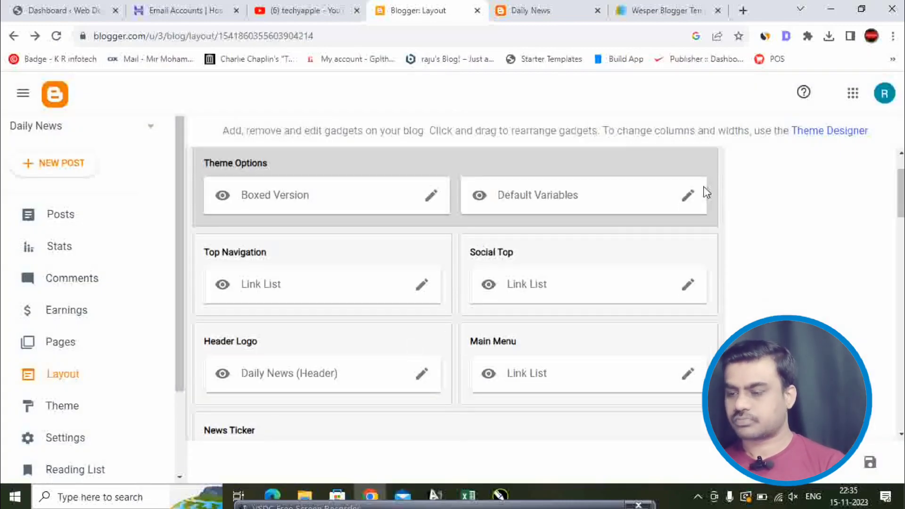
# - Review the Header Logo gadget's image source and placement settings, leaving them unchanged
pyautogui.scroll(-1, 613, 212)
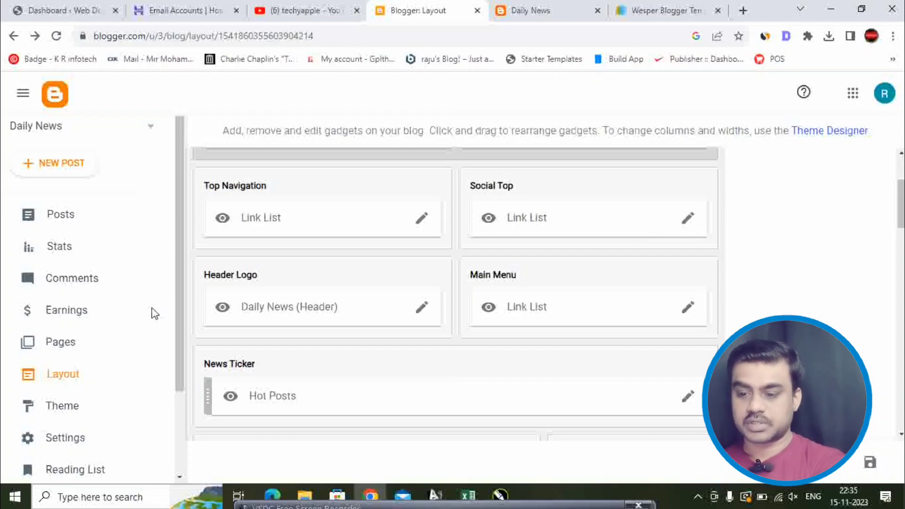
pyautogui.click(423, 307)
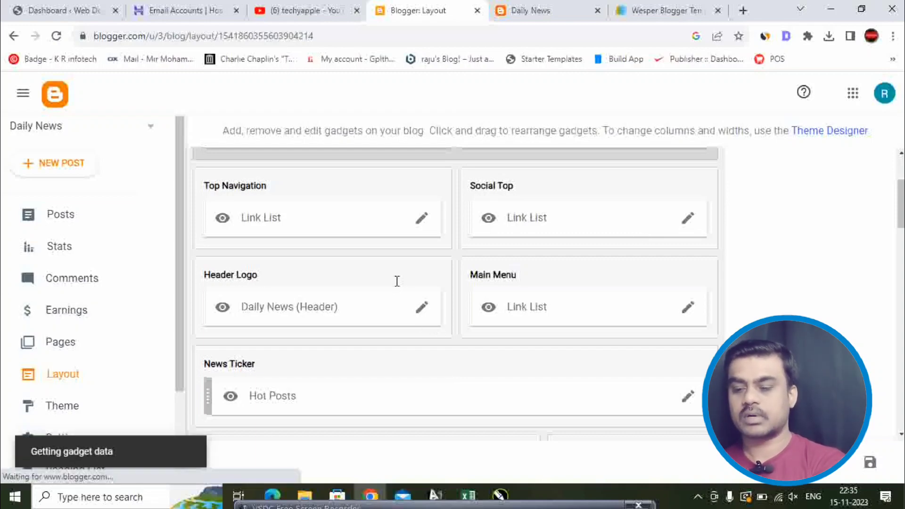
pyautogui.scroll(-5, 441, 235)
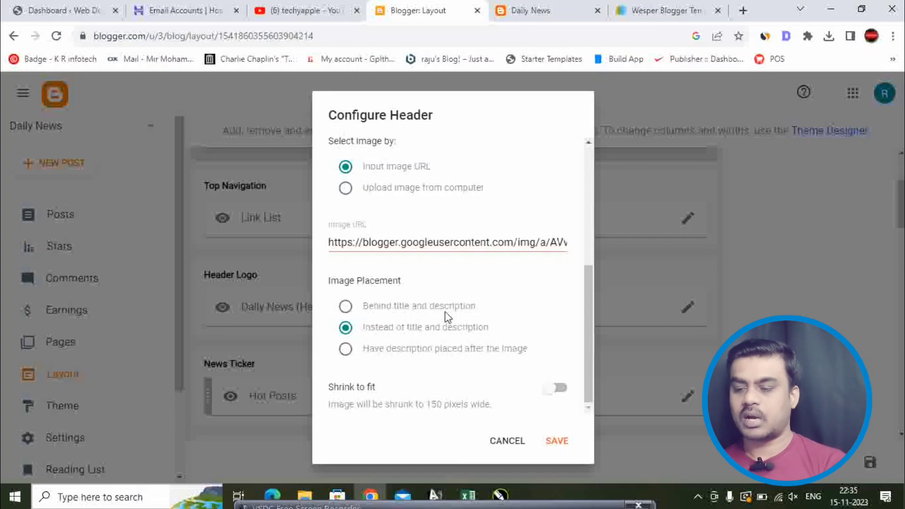
pyautogui.scroll(4, 467, 358)
pyautogui.click(506, 441)
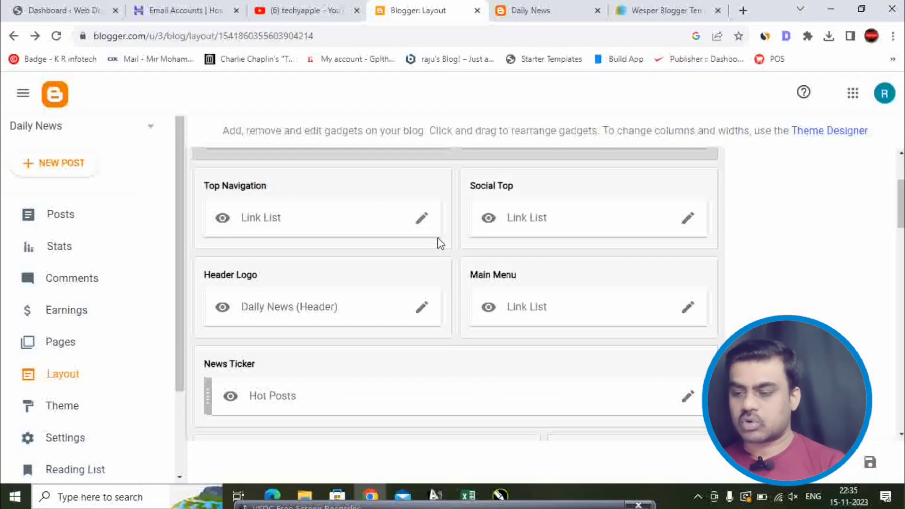
# - Review the Main Menu link list and the Features item's site name and URL fields, discarding any edits
pyautogui.click(687, 309)
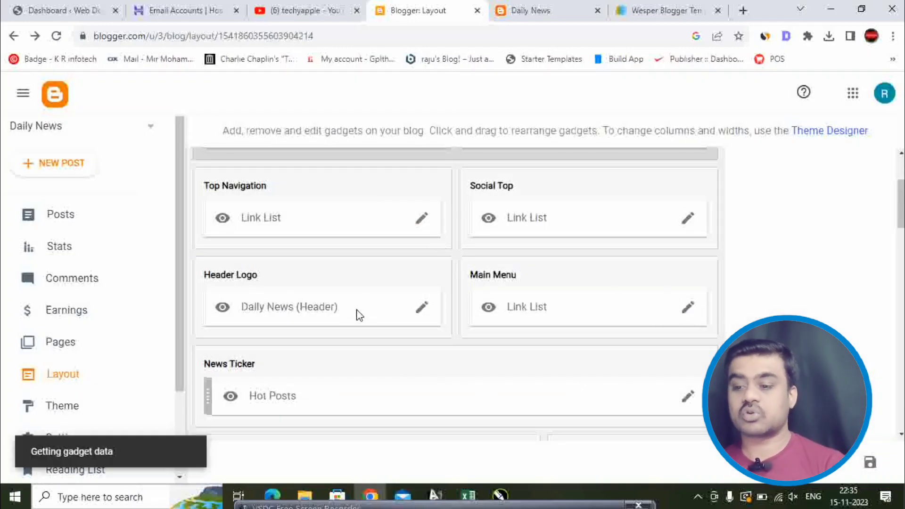
pyautogui.scroll(-5, 424, 255)
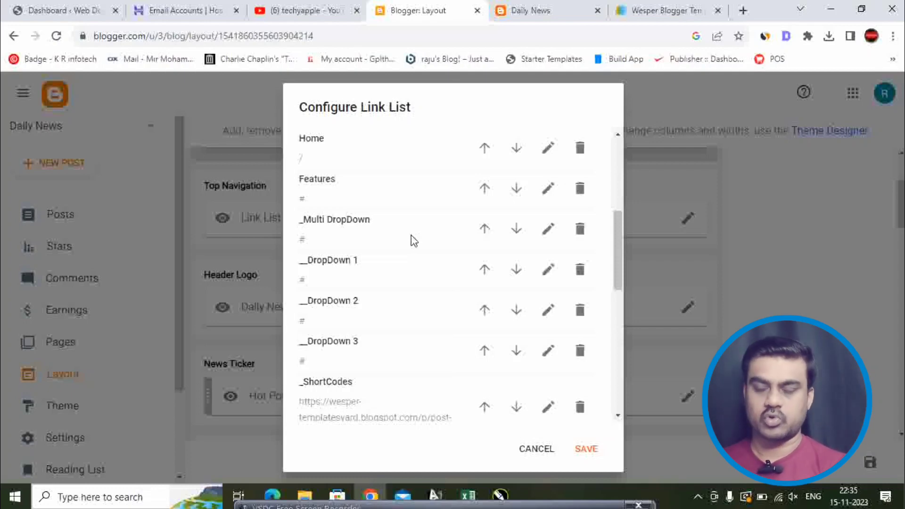
pyautogui.scroll(3, 407, 273)
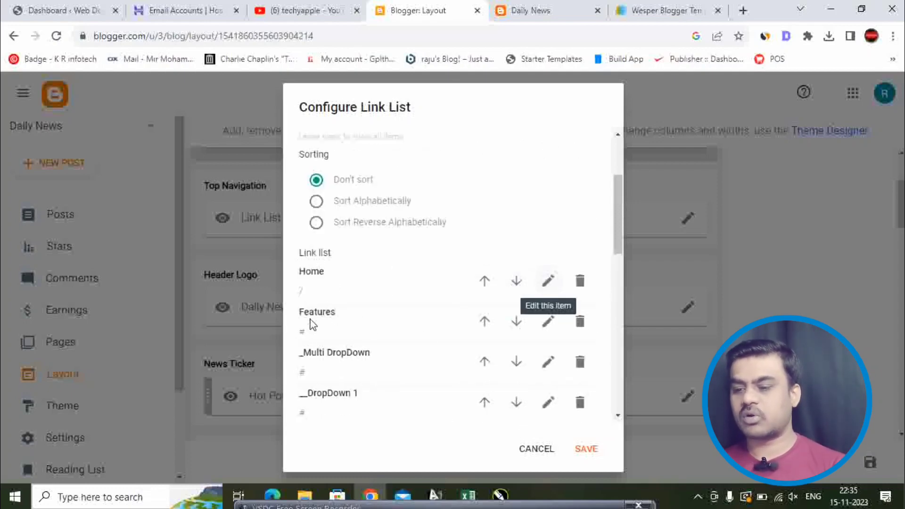
pyautogui.click(549, 323)
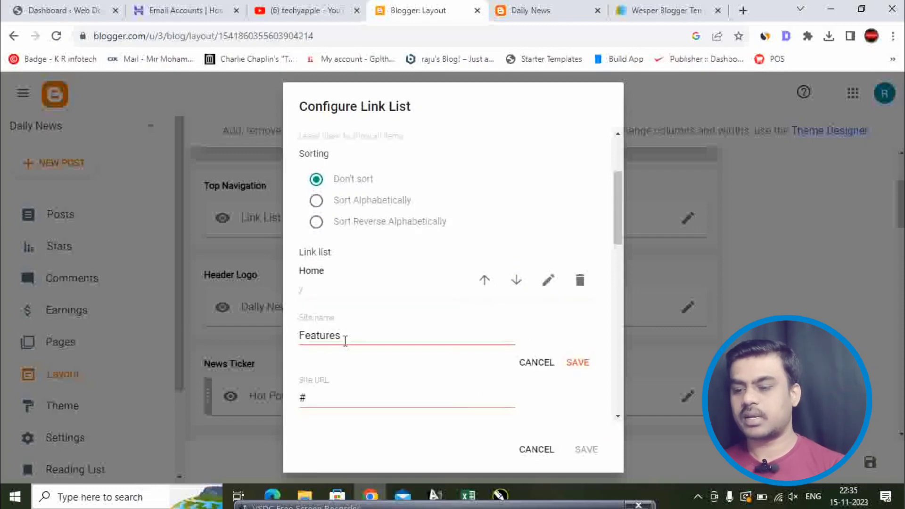
pyautogui.moveTo(345, 341); pyautogui.dragTo(247, 348)
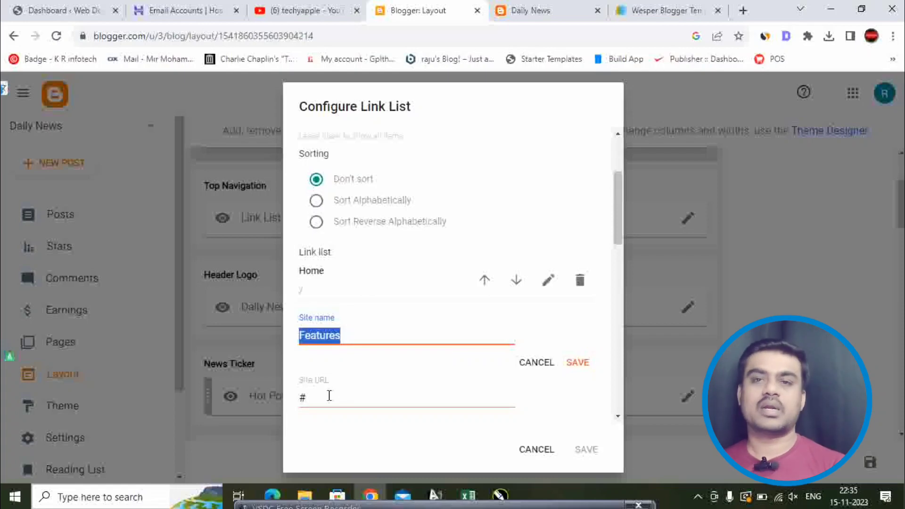
pyautogui.click(533, 455)
# - Look over the Main Posts section and the Sidebar Right 1 gadgets in the blog layout
pyautogui.scroll(-5, 363, 292)
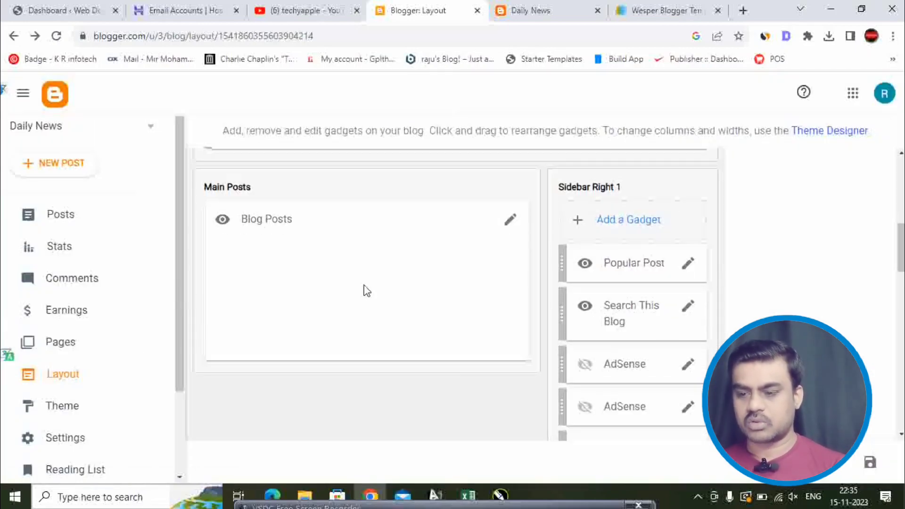
pyautogui.scroll(5, 364, 288)
pyautogui.scroll(-10, 380, 287)
pyautogui.scroll(6, 382, 286)
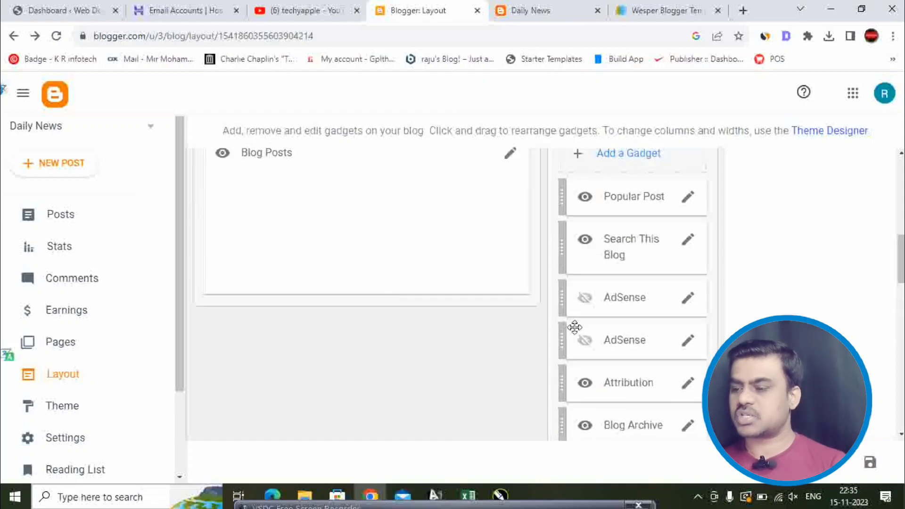